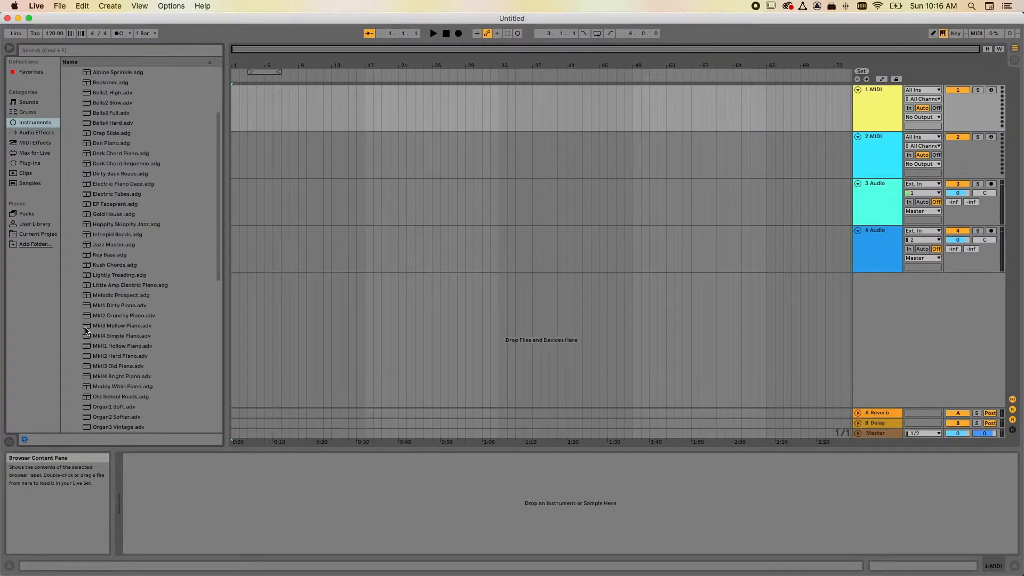
Load the MkI3 Mellow Piano instrument preset onto the first MIDI track
{"action": "left_click_drag", "start_coordinate": [86, 329], "coordinate": [112, 318]}
{"action": "left_click_drag", "start_coordinate": [317, 107], "coordinate": [316, 105]}
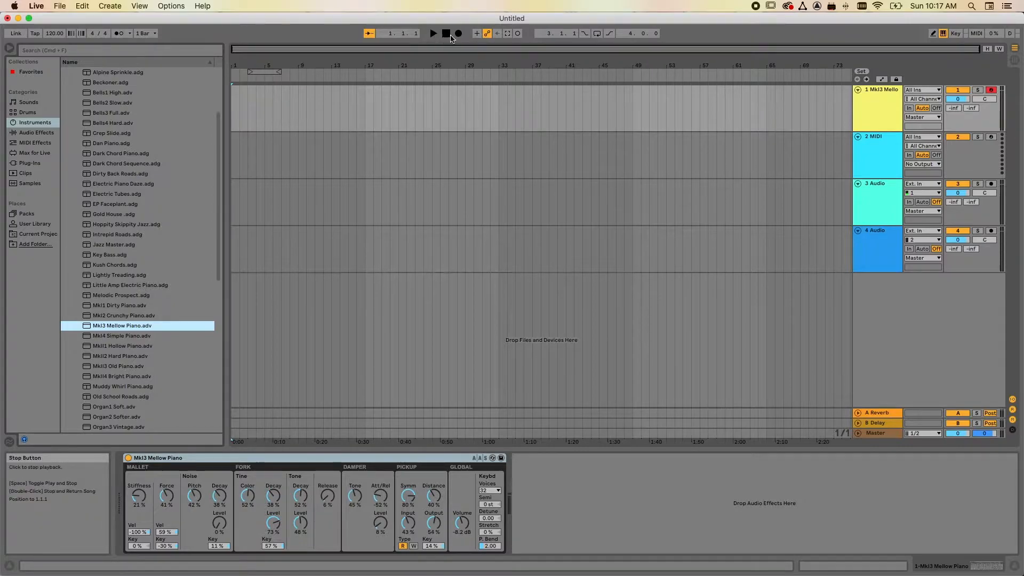
Turn on the metronome with a count-in of 2 Bars and set the project tempo to 100 BPM
{"action": "left_click", "coordinate": [118, 33]}
{"action": "left_click", "coordinate": [130, 33]}
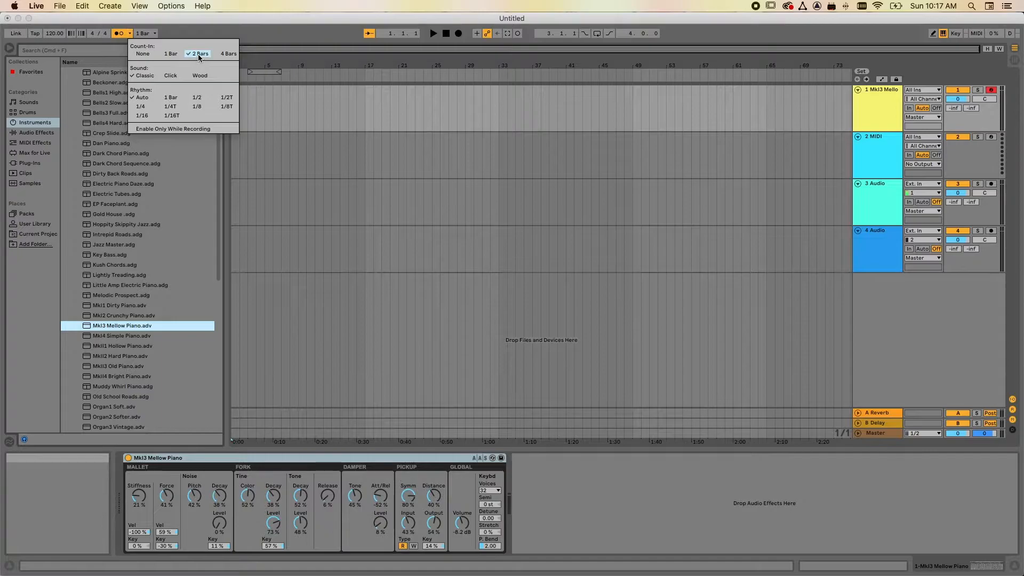
{"action": "left_click", "coordinate": [308, 33]}
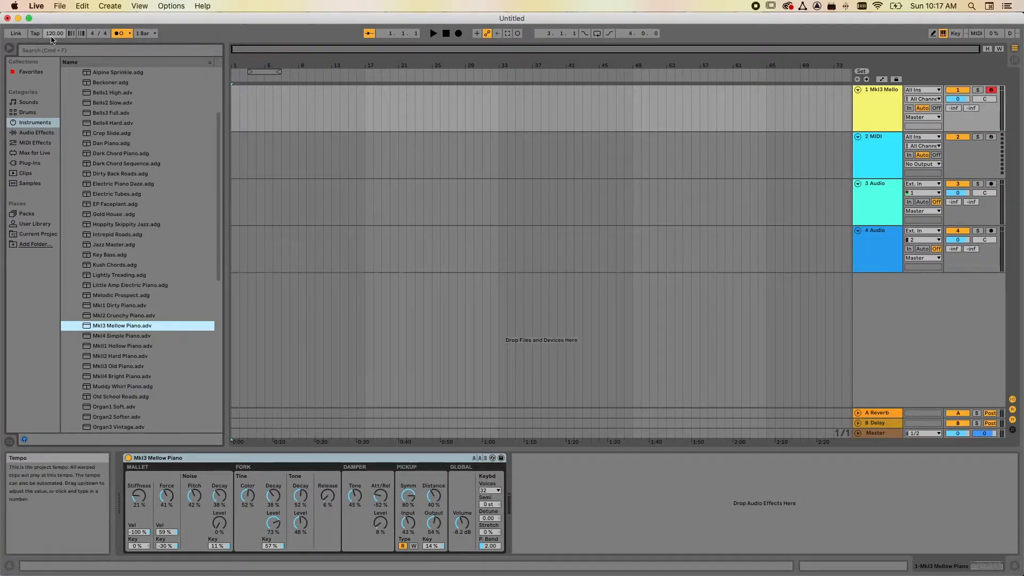
{"action": "left_click_drag", "start_coordinate": [52, 37], "coordinate": [52, 59]}
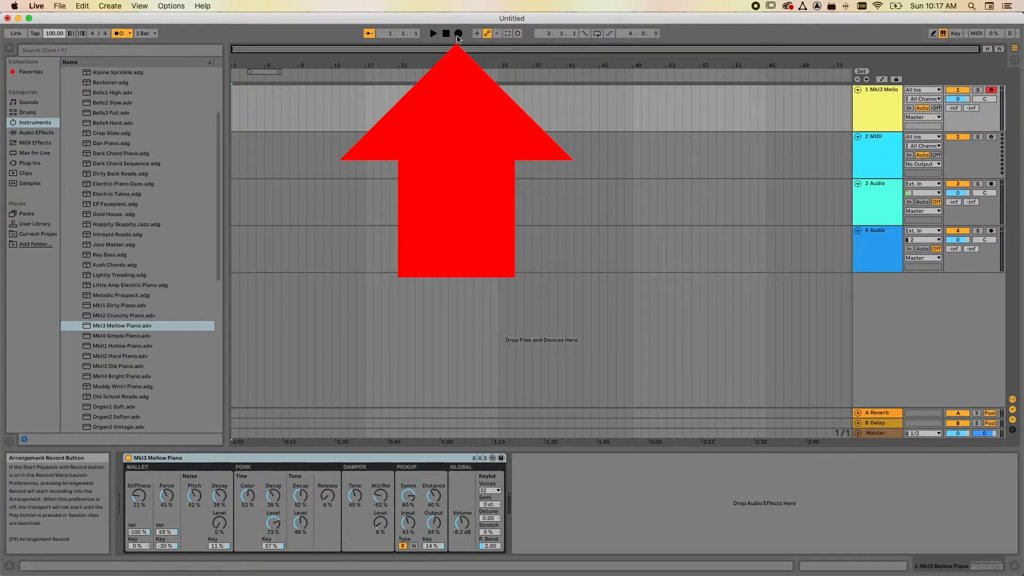
Record an eight-bar progression of four piano chords on the MkI3 Mellow Piano track, starting at bar 1
{"action": "left_click", "coordinate": [458, 35]}
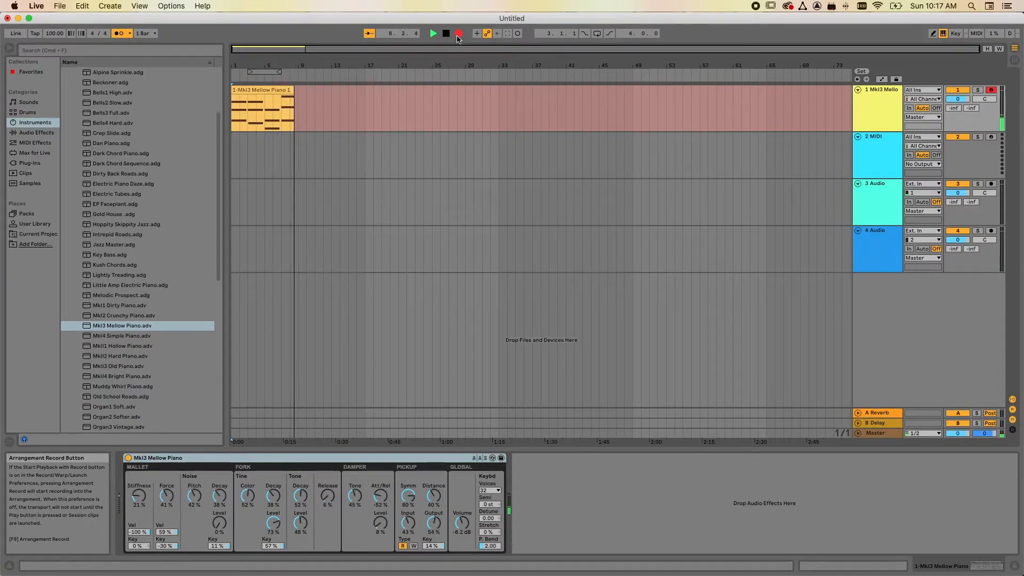
{"action": "key", "text": "space"}
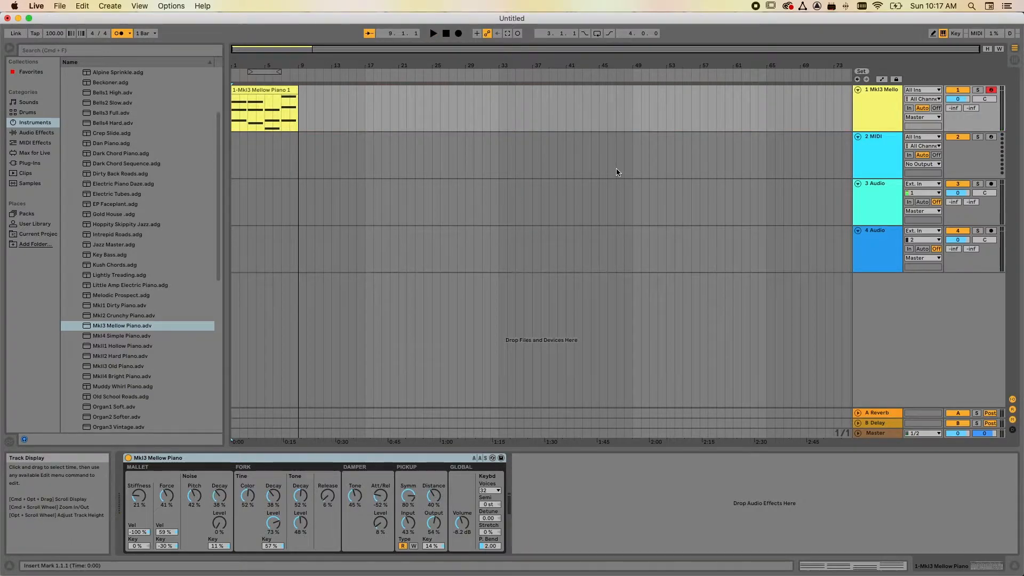
Set the project tempo to 128 BPM and play the recorded piano clip from the start
{"action": "left_click", "coordinate": [50, 34]}
{"action": "type", "text": "120"}
{"action": "key", "text": "Return"}
{"action": "key", "text": "Return"}
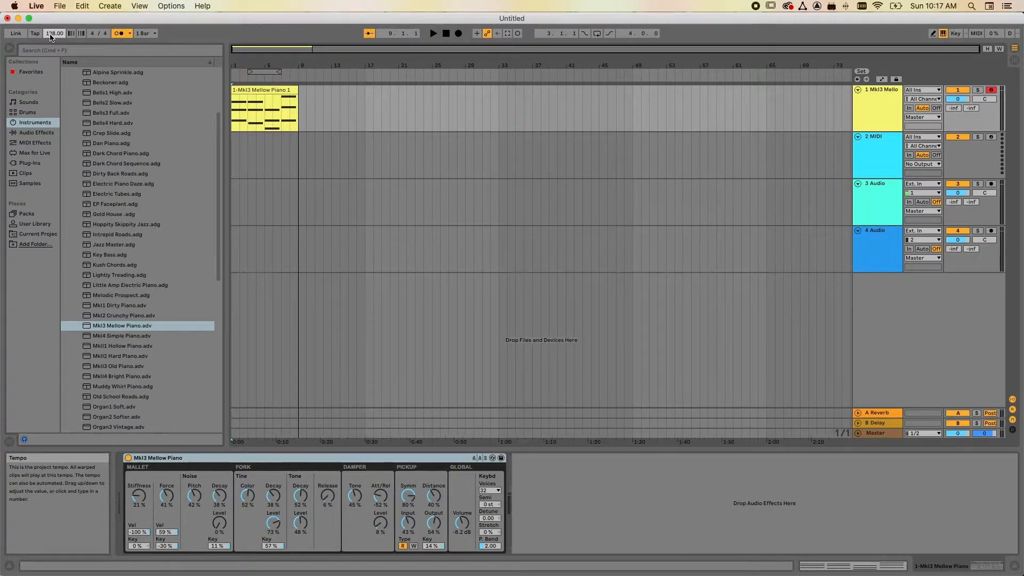
{"action": "left_click", "coordinate": [446, 34]}
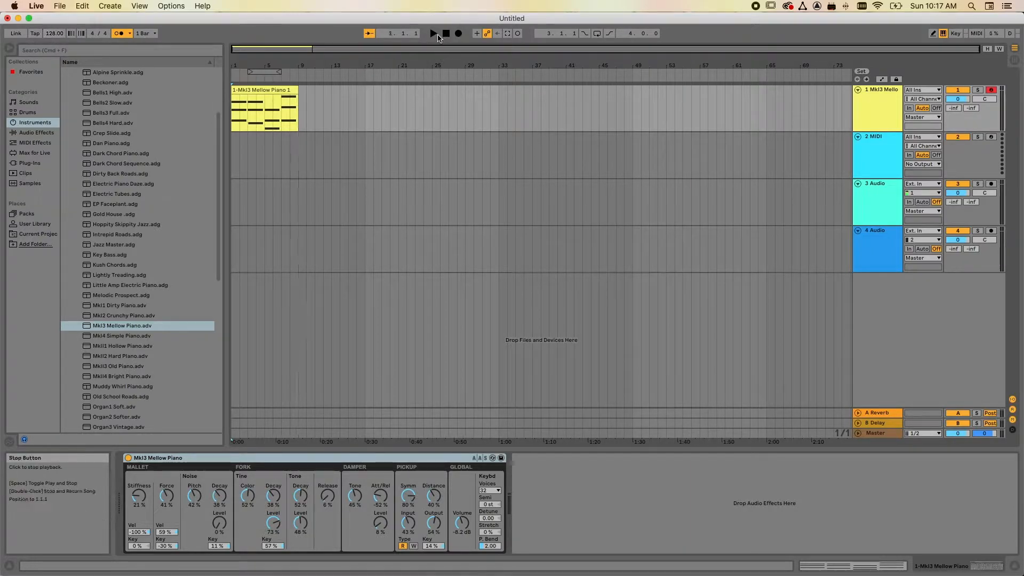
{"action": "left_click", "coordinate": [433, 34]}
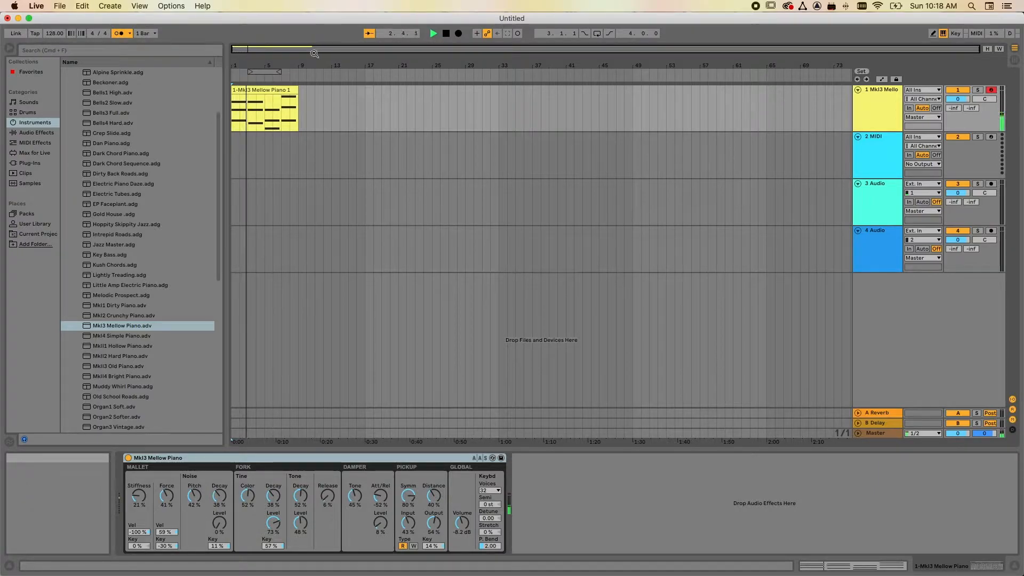
{"action": "left_click", "coordinate": [447, 34]}
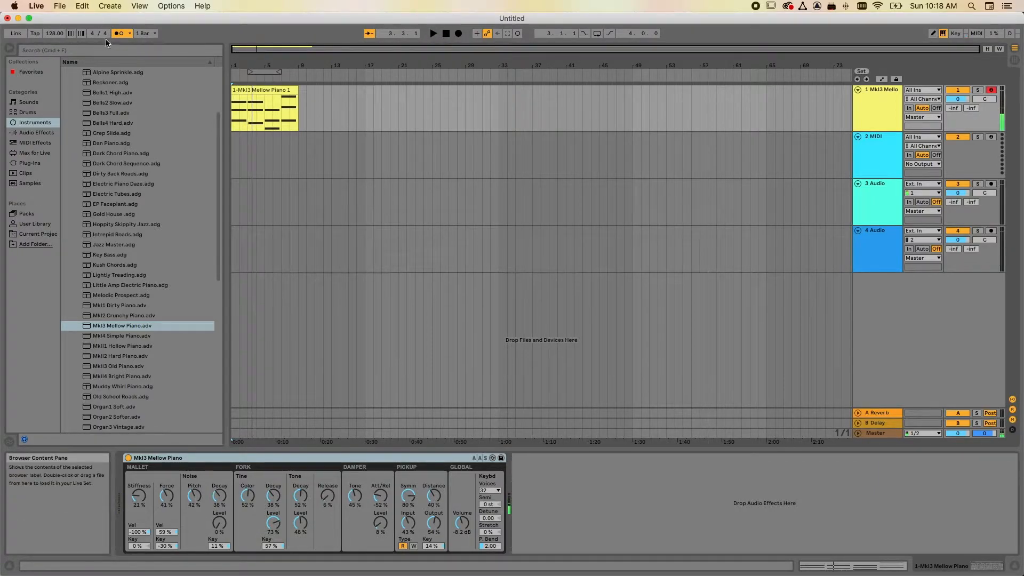
Open the recorded piano clip in the MIDI note editor and enlarge the editor to show all the chords
{"action": "double_click", "coordinate": [274, 106]}
{"action": "left_click_drag", "start_coordinate": [553, 340], "coordinate": [554, 189]}
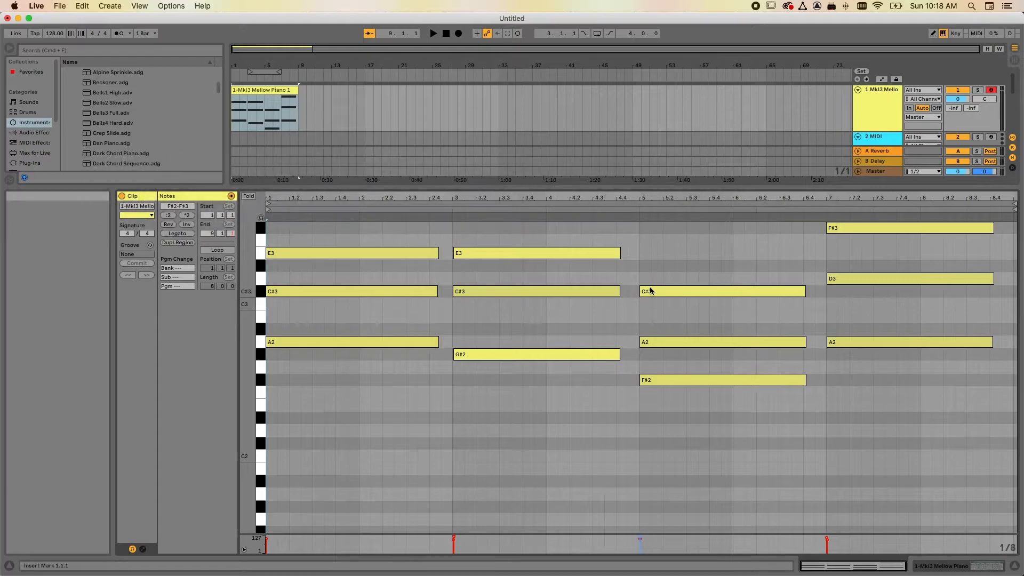
{"action": "left_click", "coordinate": [454, 240]}
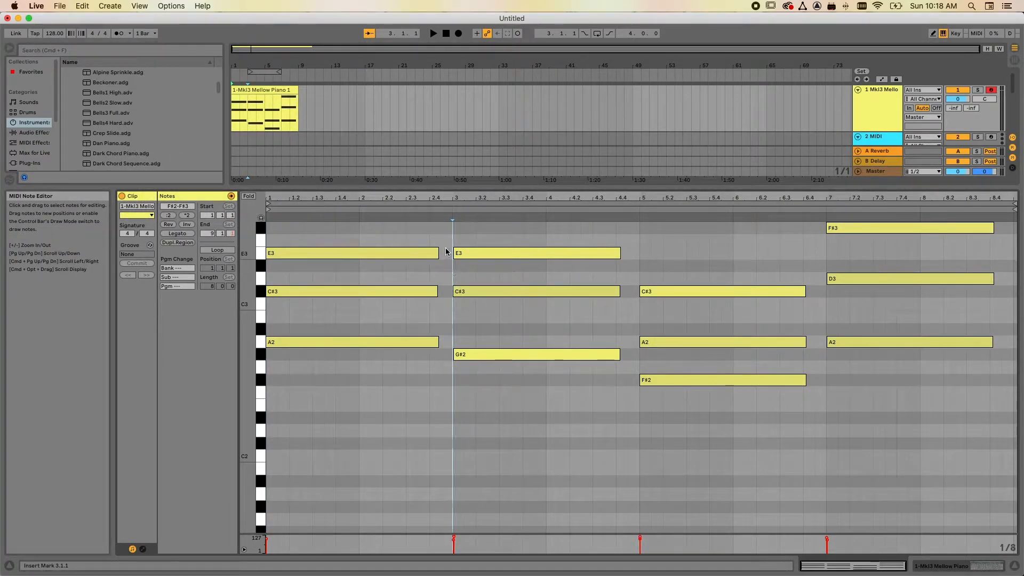
Quantize the start of all notes in the piano clip to 1/4 with an amount of 100 %
{"action": "key", "text": "super+a"}
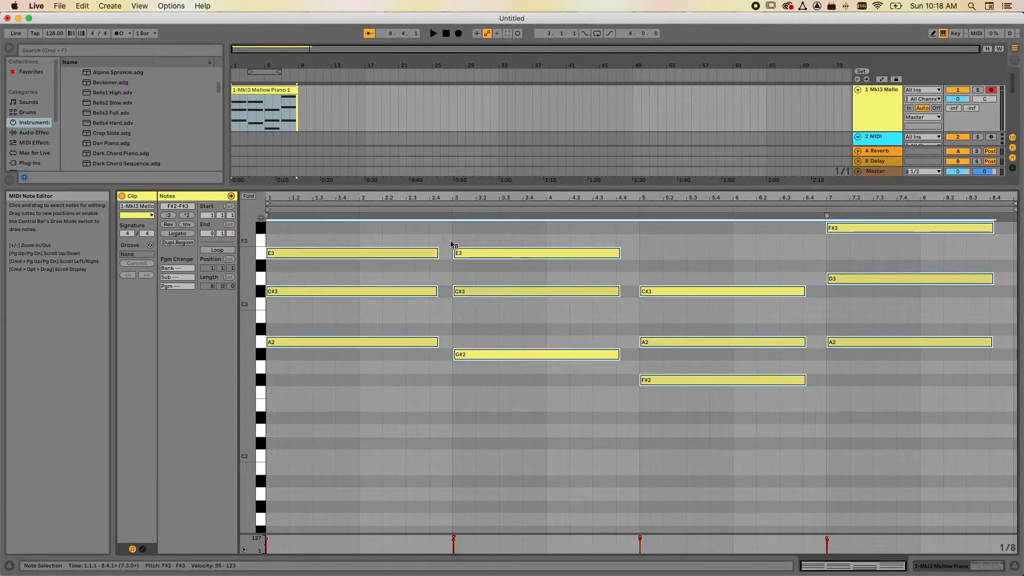
{"action": "right_click", "coordinate": [452, 242]}
{"action": "left_click", "coordinate": [472, 268]}
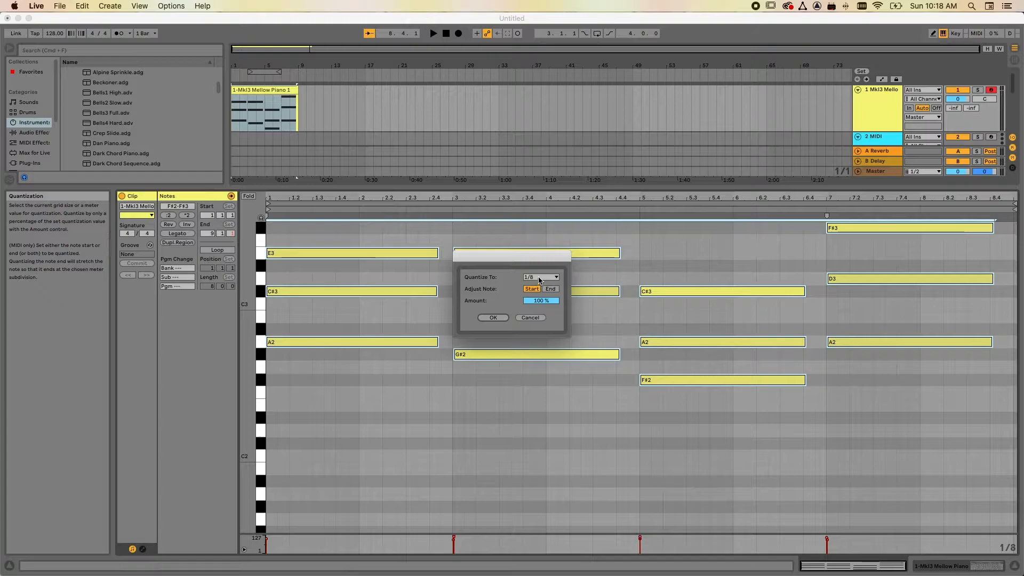
{"action": "left_click", "coordinate": [540, 278]}
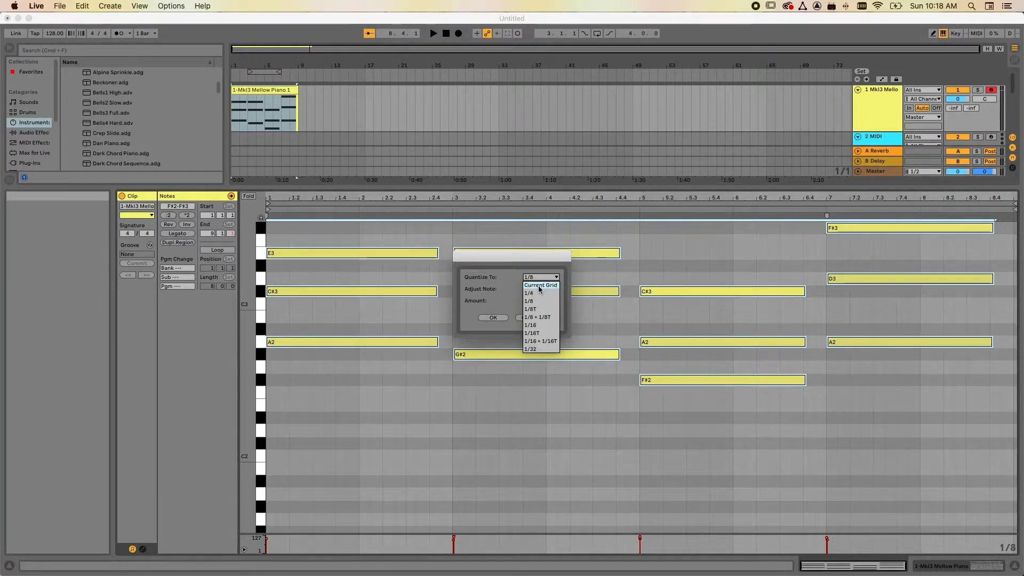
{"action": "left_click", "coordinate": [539, 293]}
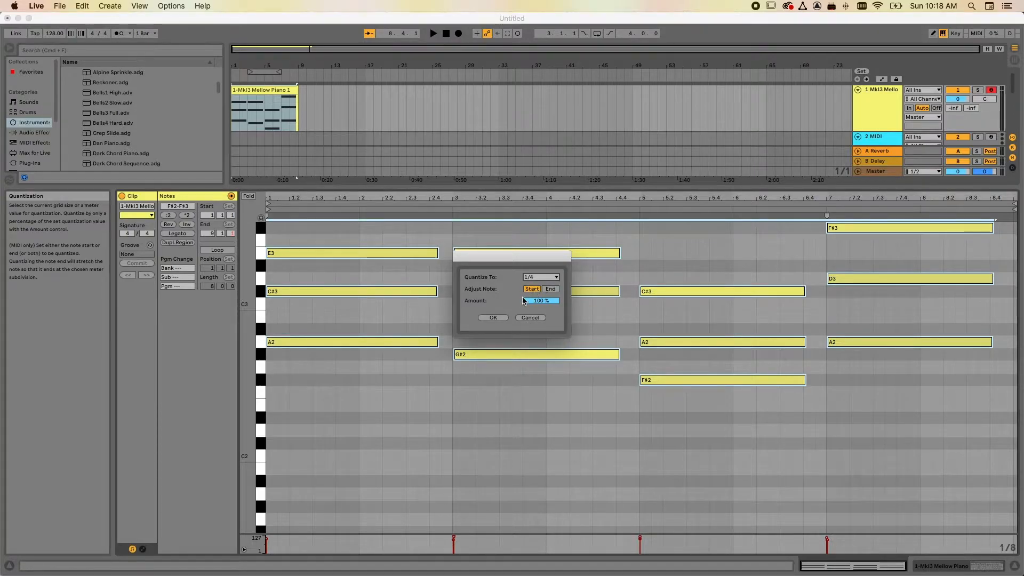
{"action": "left_click", "coordinate": [492, 318]}
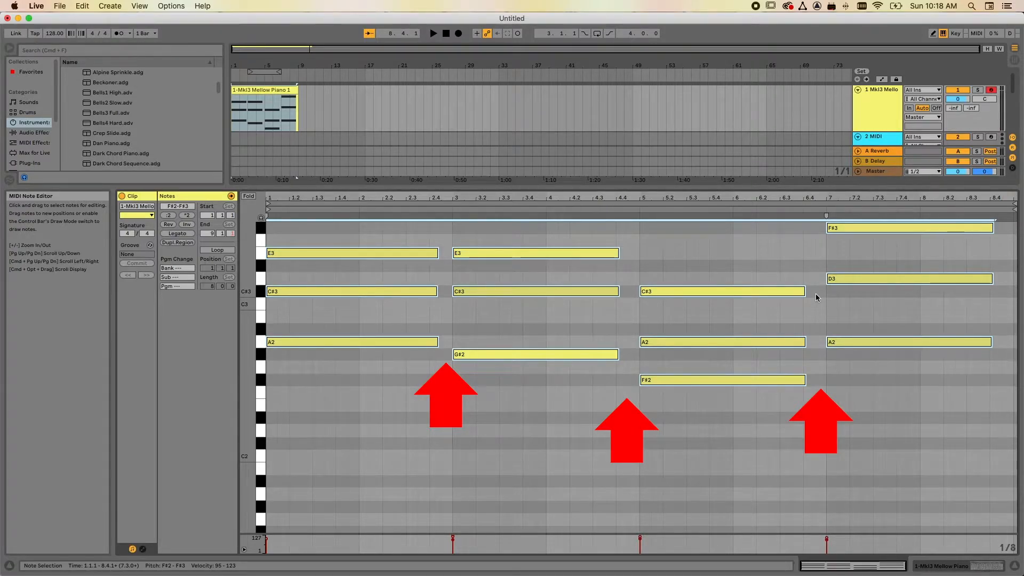
{"action": "left_click", "coordinate": [431, 253]}
{"action": "left_click_drag", "start_coordinate": [432, 289], "coordinate": [438, 342]}
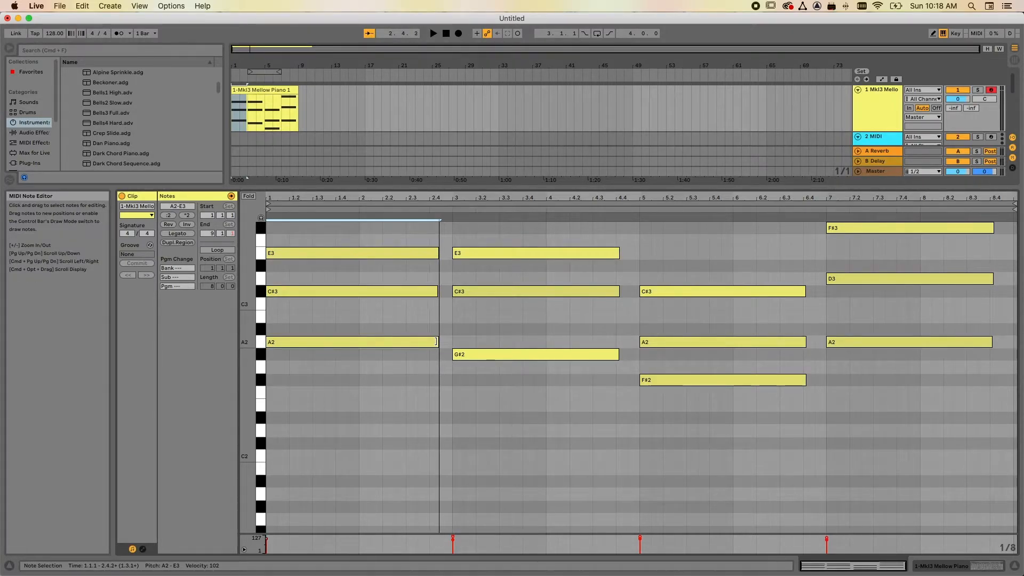
{"action": "left_click", "coordinate": [477, 320]}
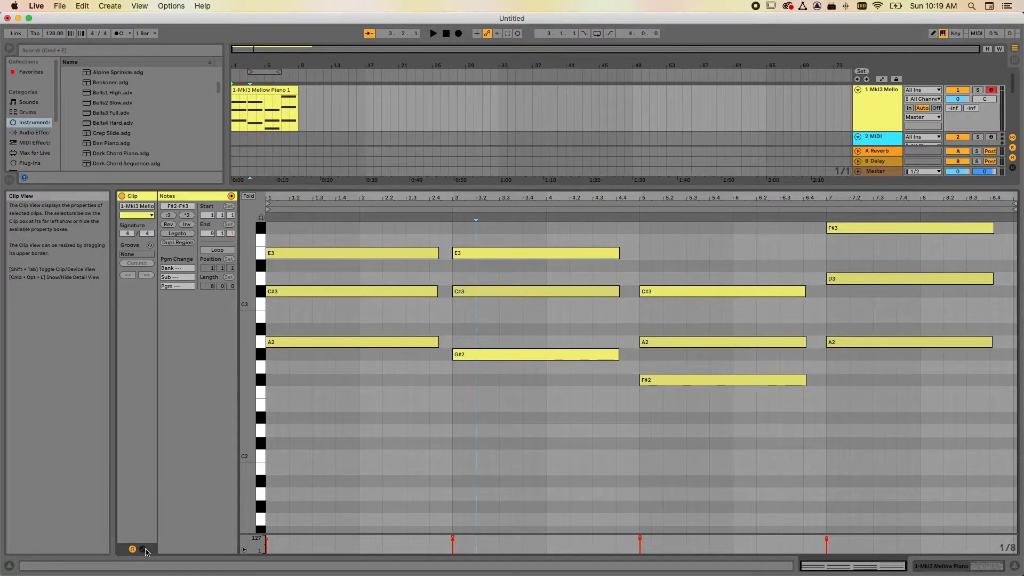
Hide and restore the clip's Notes box, and reduce the height of the note editor to reveal more tracks
{"action": "left_click", "coordinate": [136, 552]}
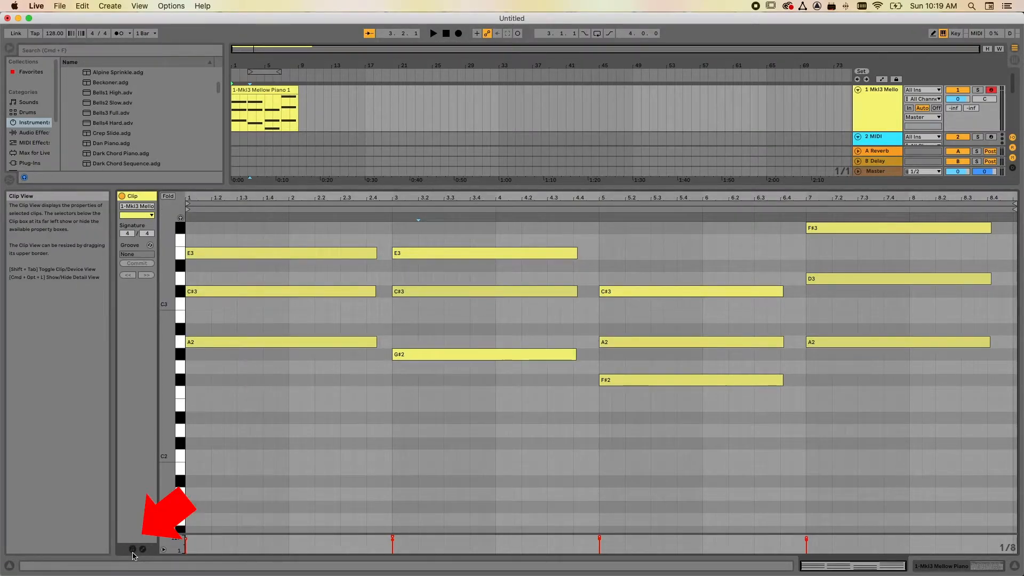
{"action": "left_click", "coordinate": [133, 550]}
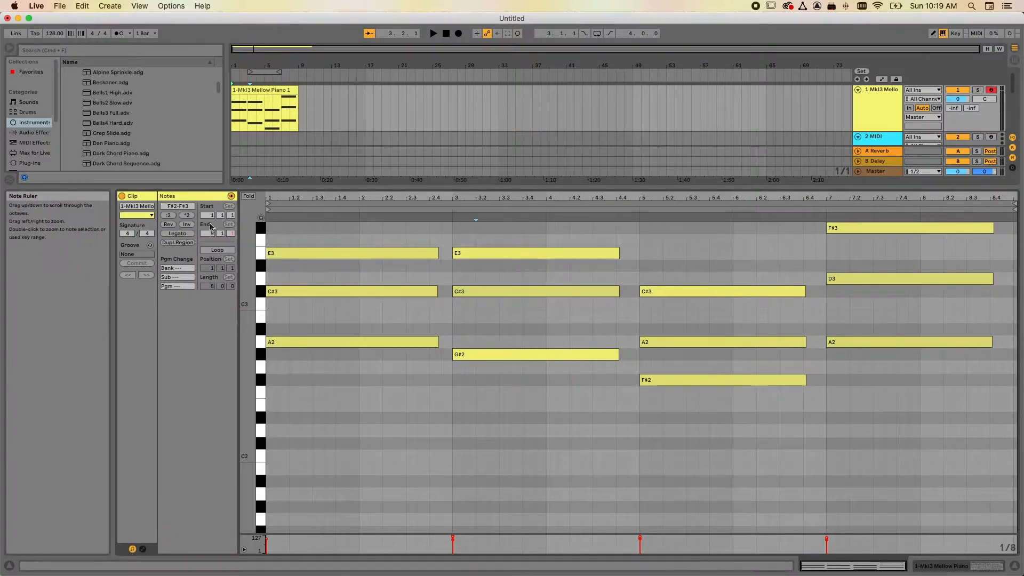
{"action": "left_click_drag", "start_coordinate": [345, 187], "coordinate": [345, 250]}
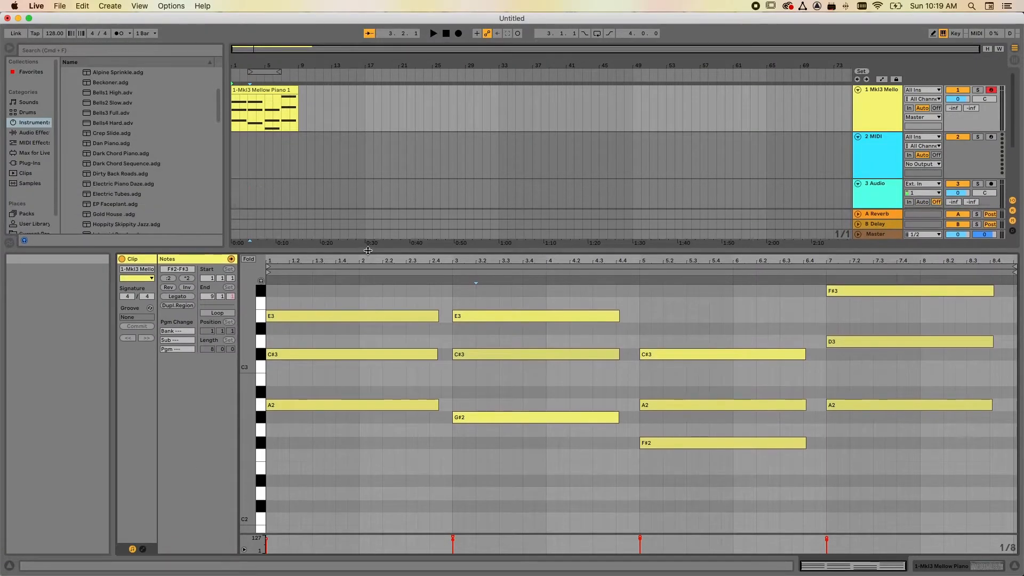
{"action": "left_click", "coordinate": [336, 330]}
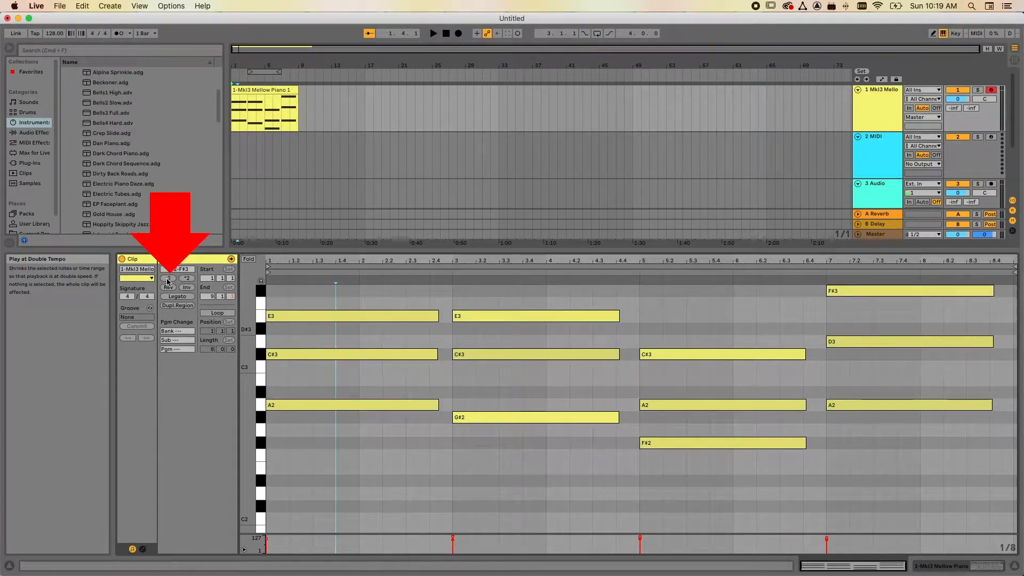
Shrink all notes of the piano clip to half their duration for double-tempo playback and play the result
{"action": "left_click", "coordinate": [167, 279]}
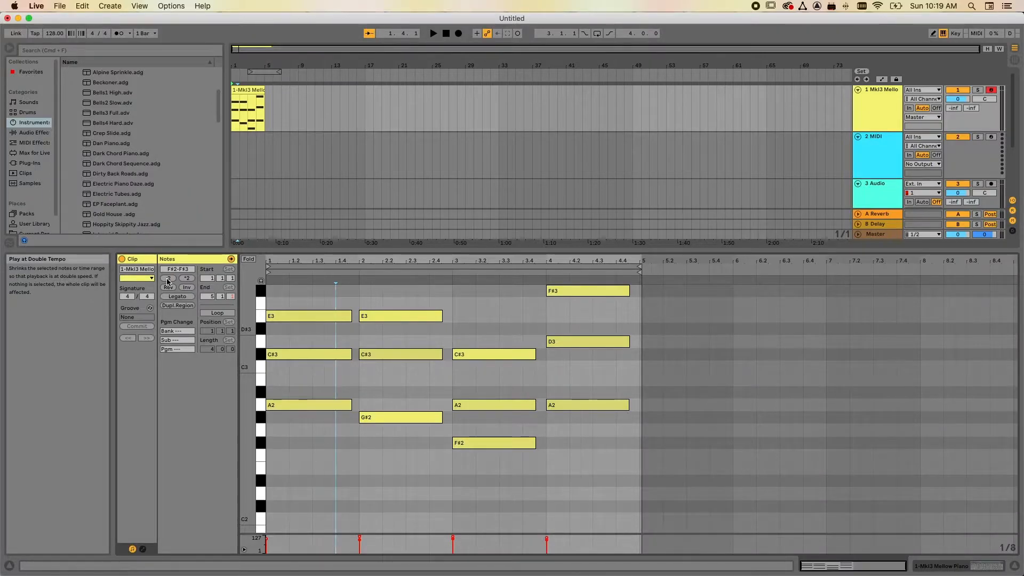
{"action": "left_click", "coordinate": [433, 34]}
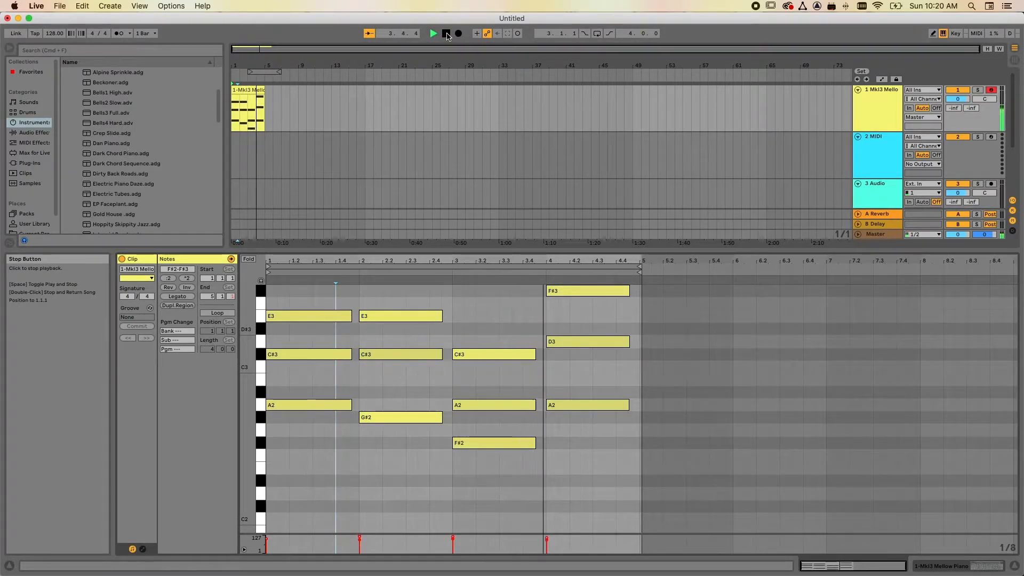
{"action": "left_click", "coordinate": [447, 34]}
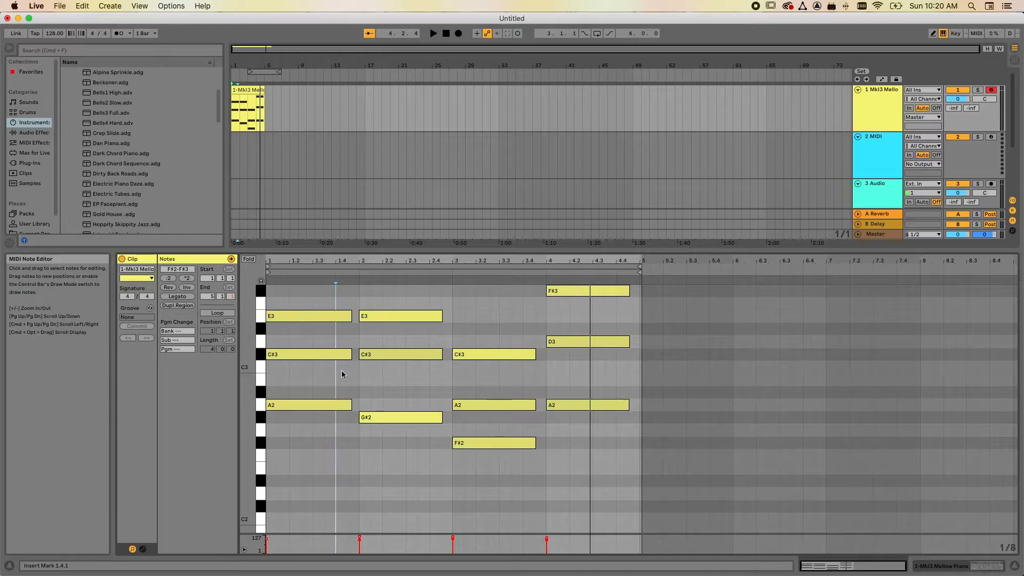
Stretch all notes of the piano clip to twice their duration and play the clip
{"action": "left_click", "coordinate": [188, 279]}
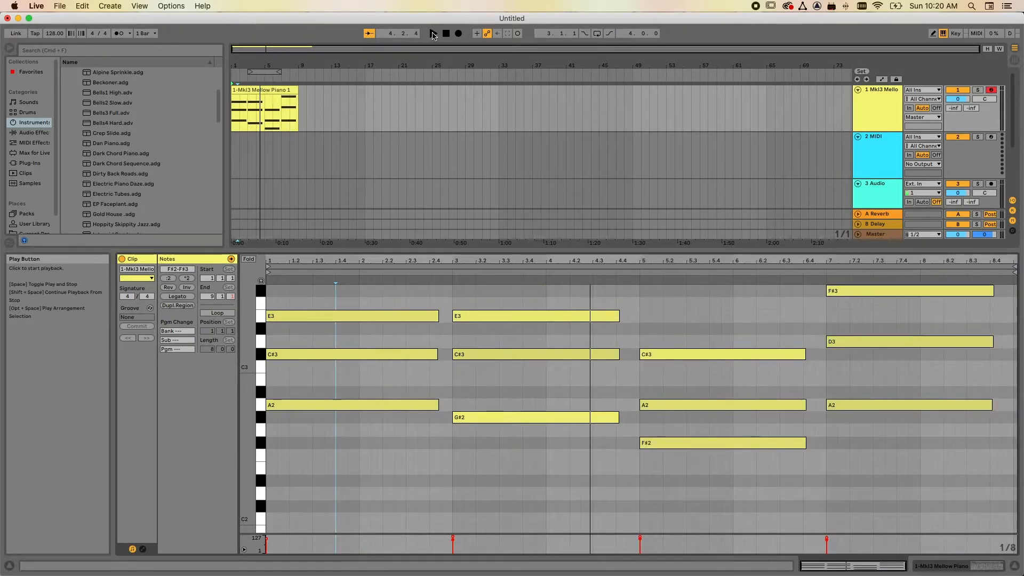
{"action": "left_click", "coordinate": [433, 34]}
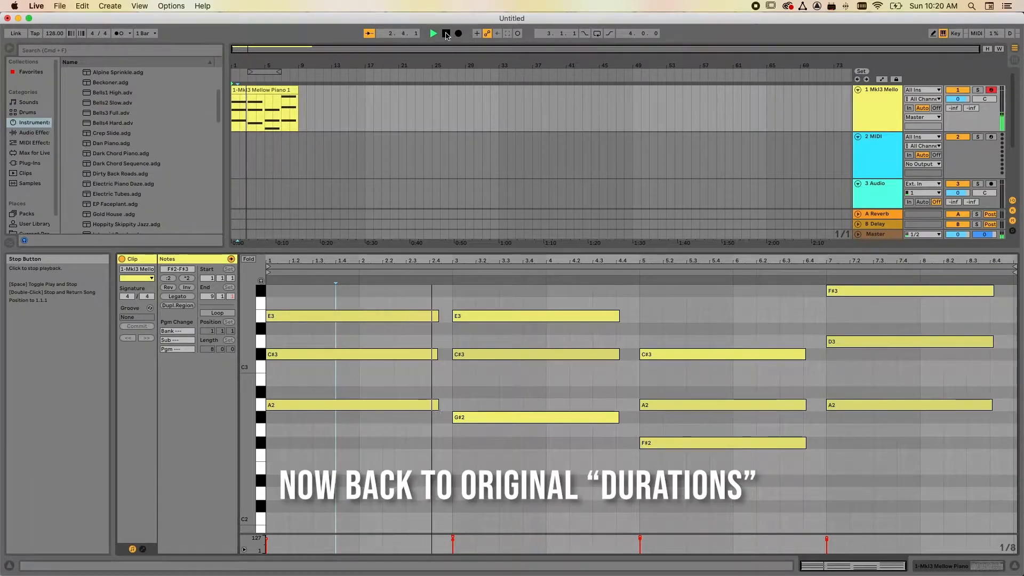
{"action": "left_click", "coordinate": [446, 33]}
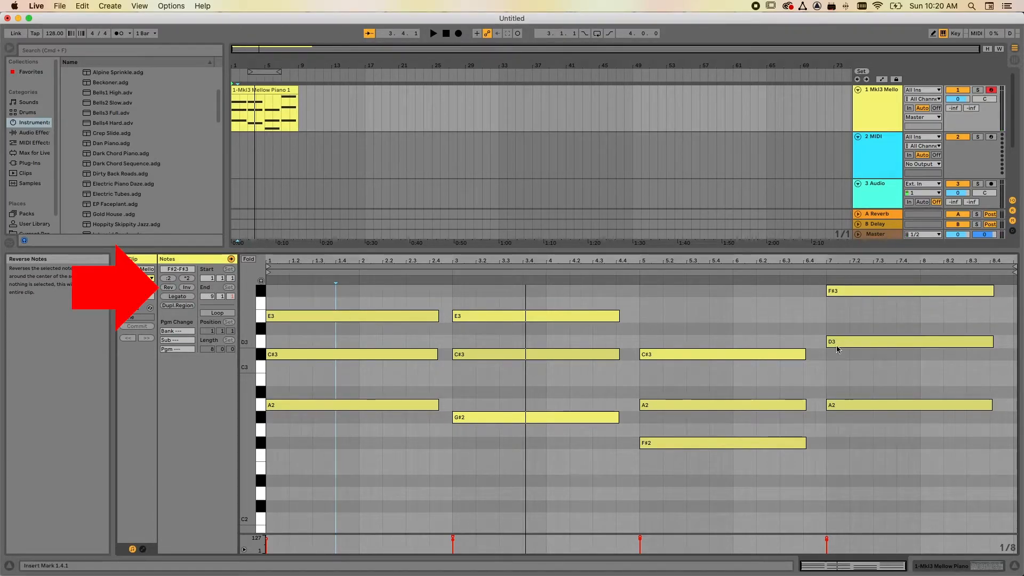
Halve the note durations of the piano clip and audition it with all notes reversed before restoring their order
{"action": "left_click", "coordinate": [166, 278]}
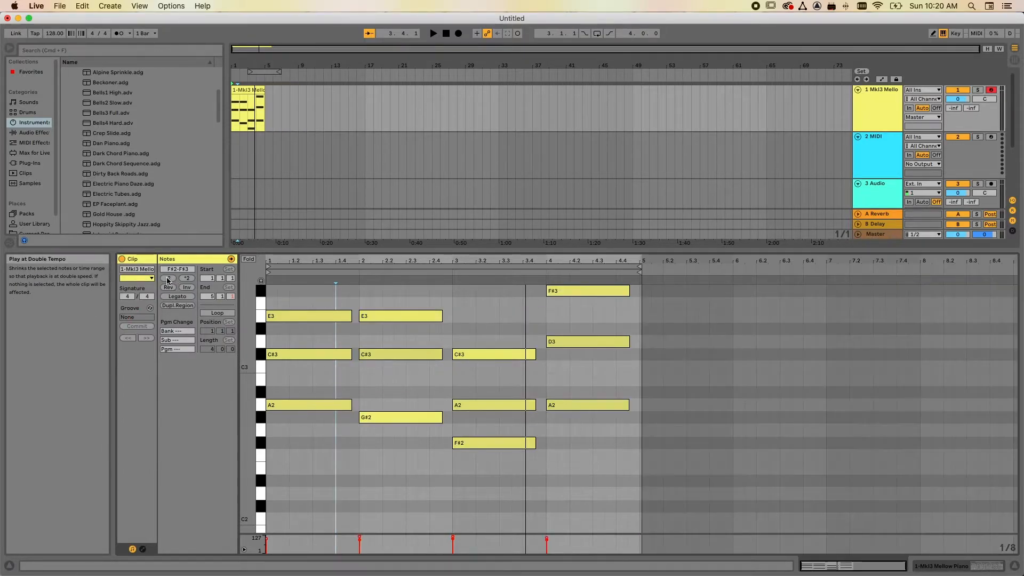
{"action": "left_click", "coordinate": [169, 288]}
{"action": "key", "text": "space"}
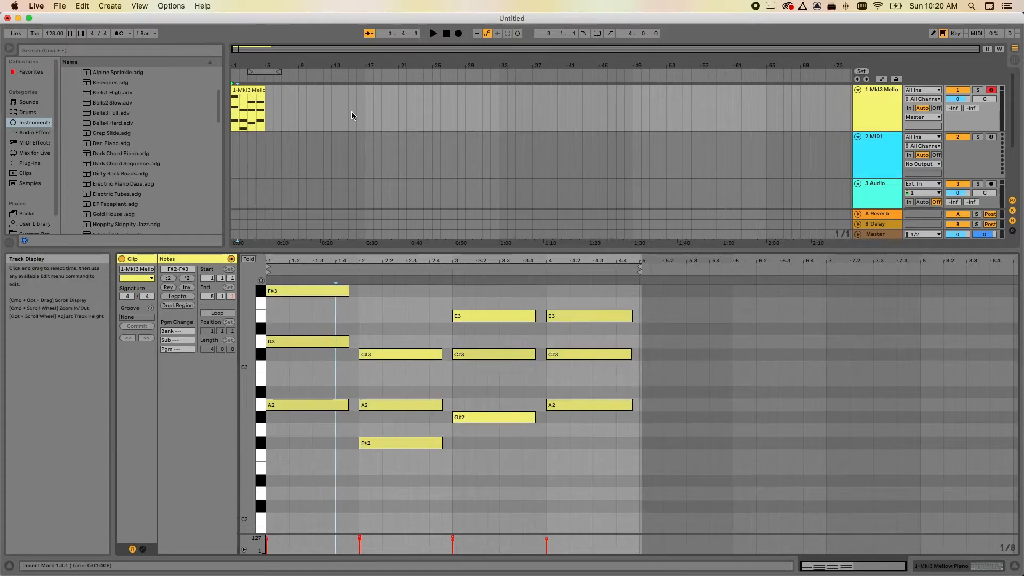
{"action": "left_click", "coordinate": [447, 34]}
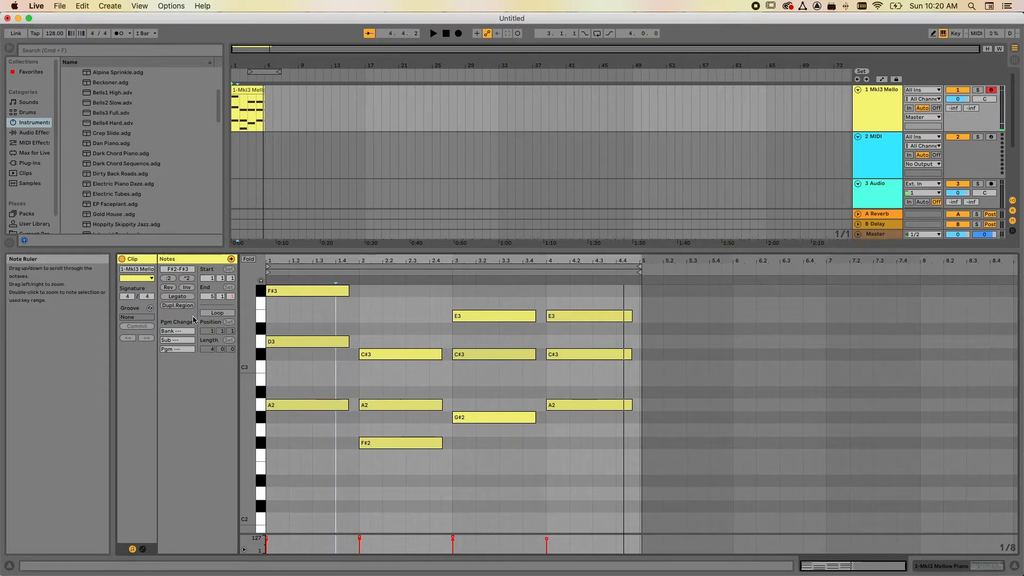
{"action": "left_click", "coordinate": [168, 287]}
Reverse only the second and third chords of the clip, and reverse them back to their previous order
{"action": "left_click", "coordinate": [487, 302]}
{"action": "left_click", "coordinate": [393, 299]}
{"action": "left_click_drag", "start_coordinate": [401, 313], "coordinate": [501, 472]}
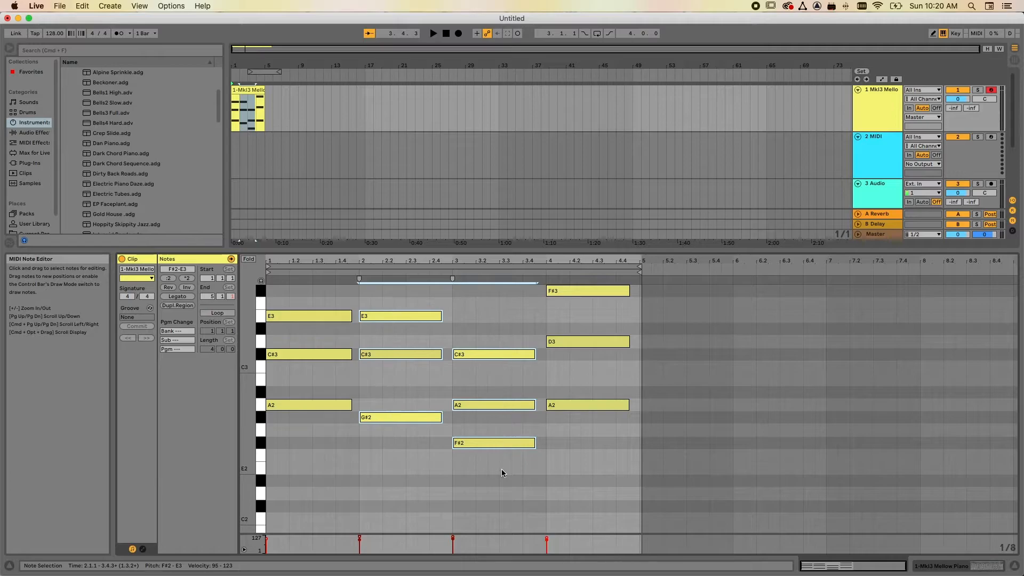
{"action": "left_click", "coordinate": [168, 287]}
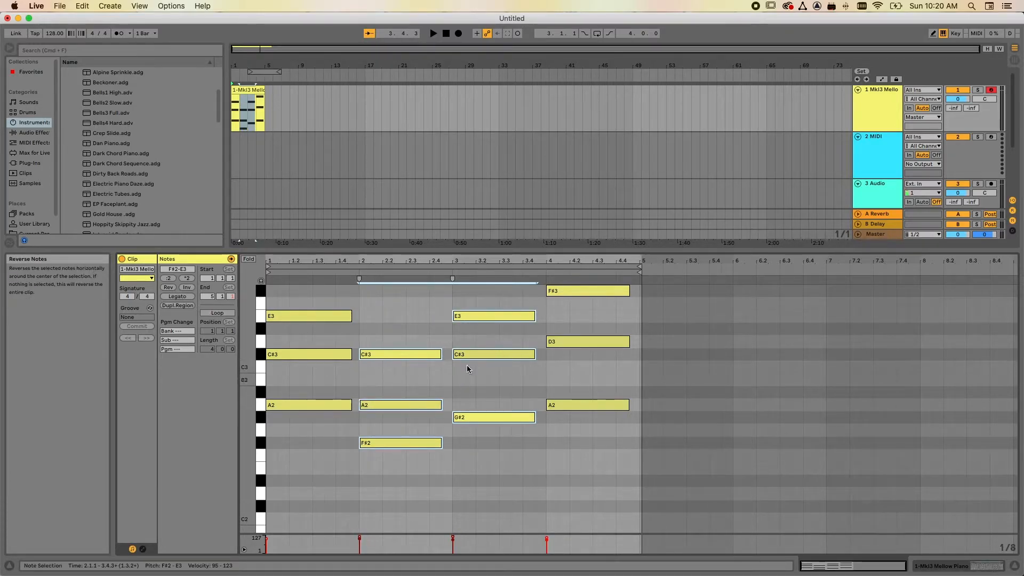
{"action": "left_click", "coordinate": [168, 288]}
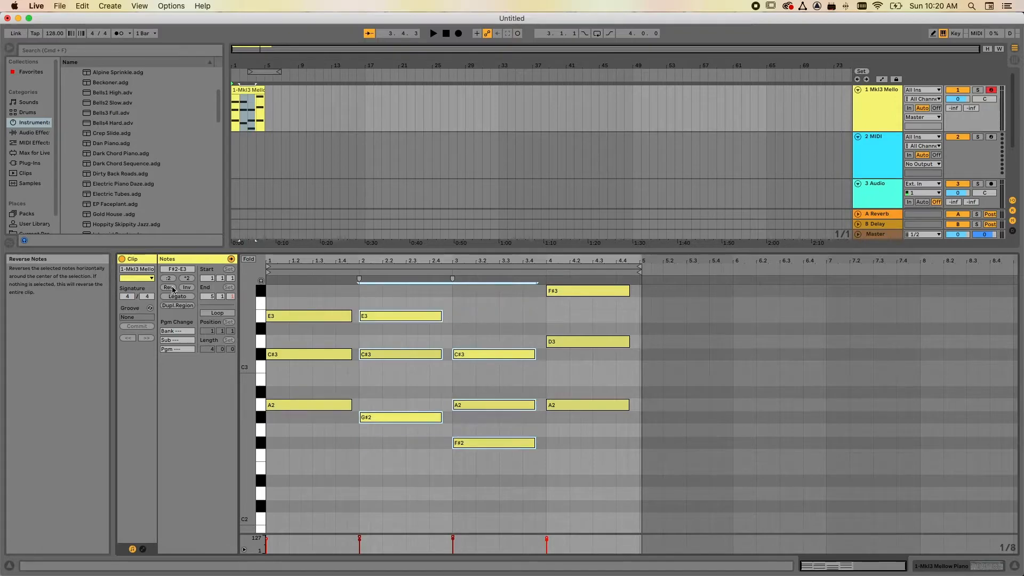
Deselect the notes, then invert all chords of the piano clip upside-down and flip them back, repeating the comparison
{"action": "left_click", "coordinate": [402, 298]}
{"action": "left_click", "coordinate": [290, 290]}
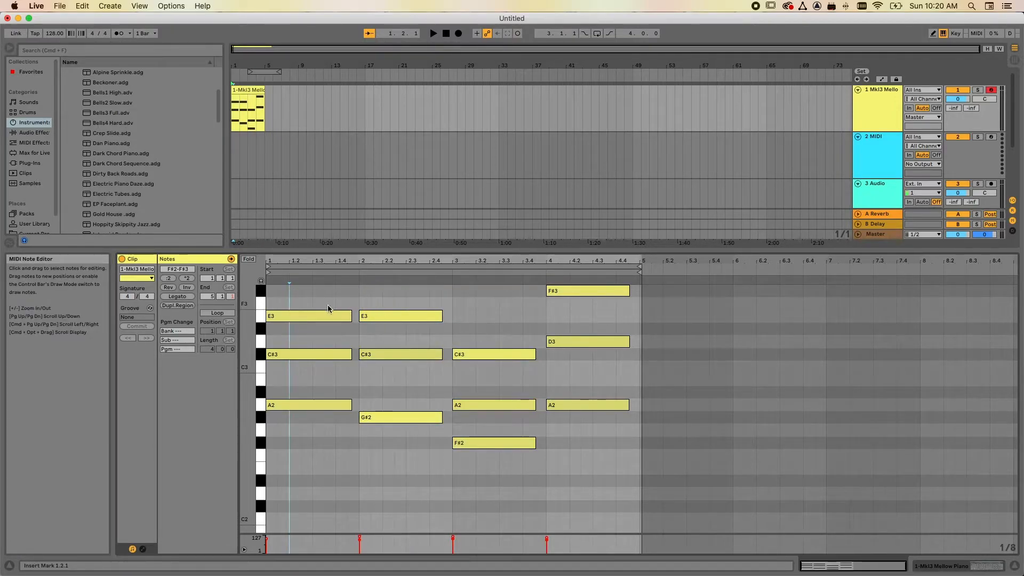
{"action": "left_click", "coordinate": [453, 299]}
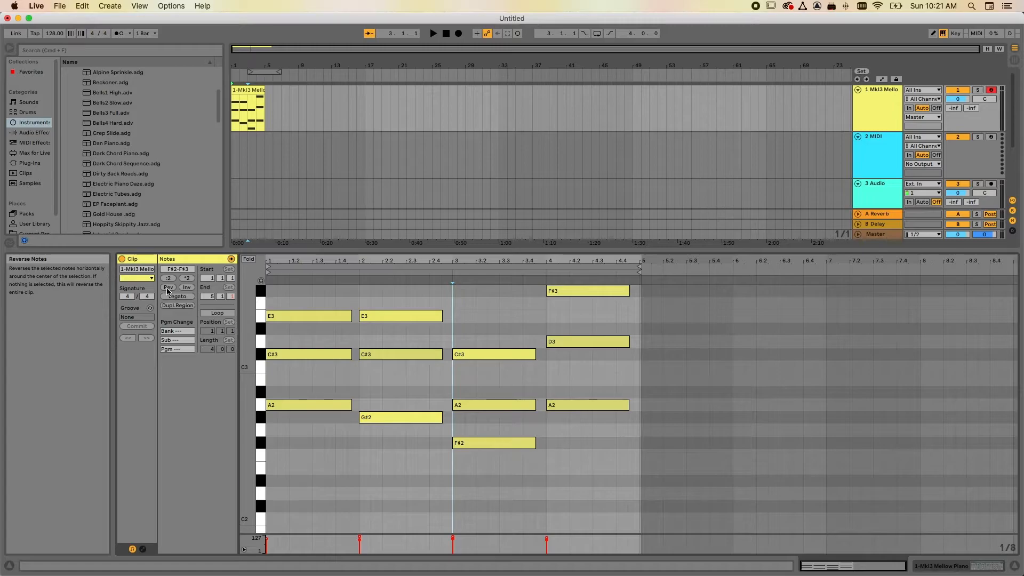
{"action": "key", "text": "space"}
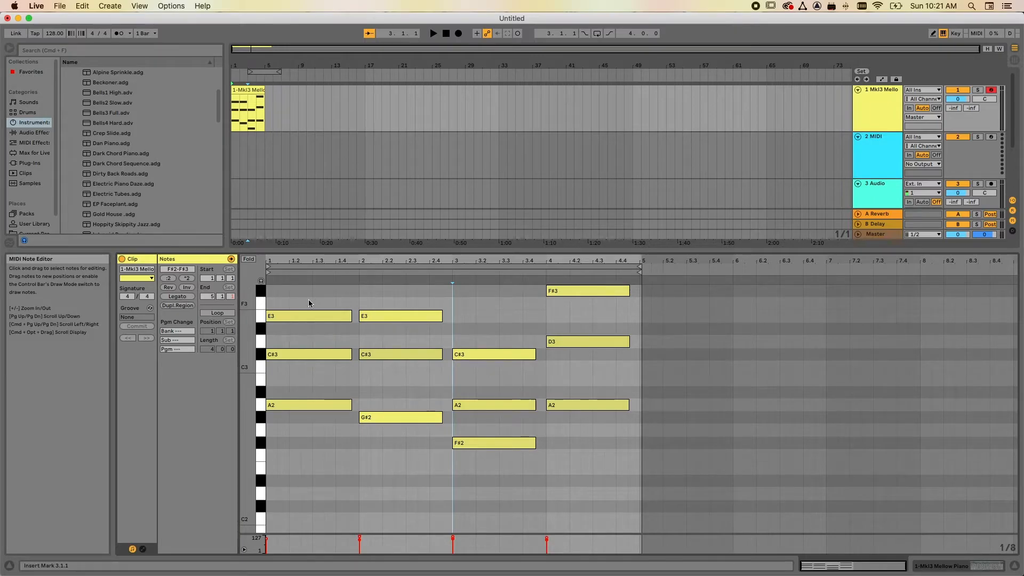
{"action": "left_click", "coordinate": [187, 288]}
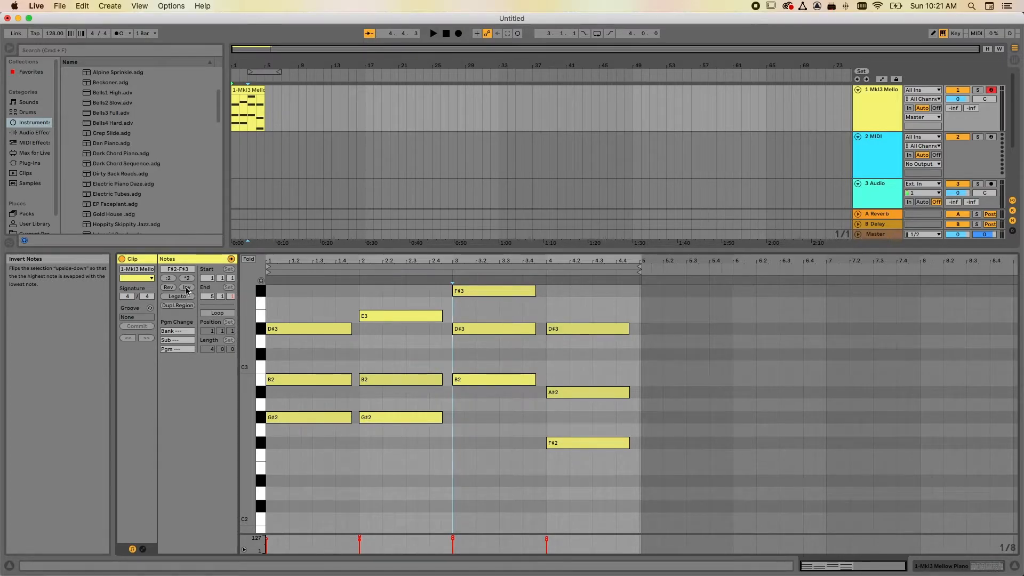
{"action": "left_click", "coordinate": [187, 288]}
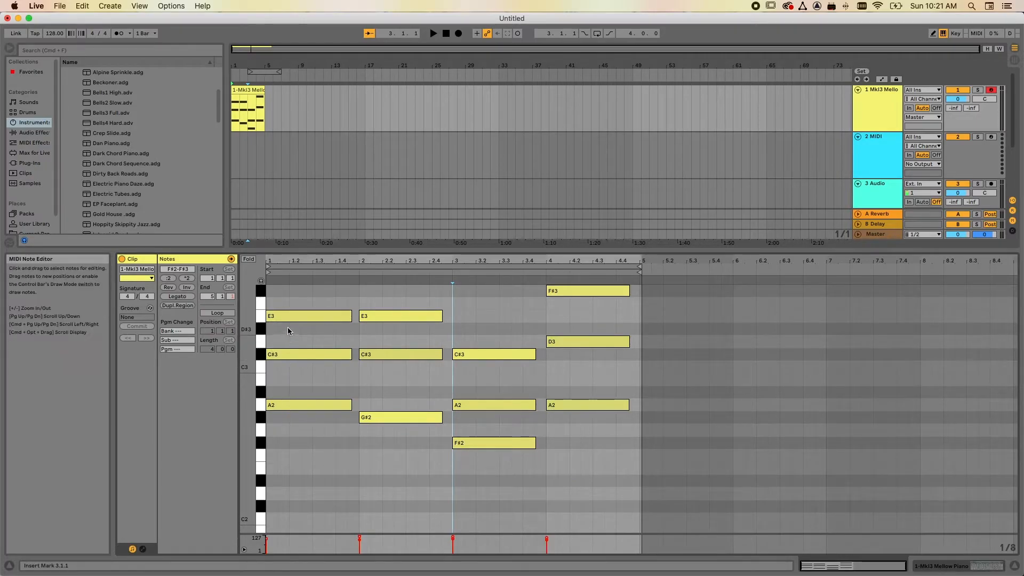
{"action": "left_click", "coordinate": [187, 288]}
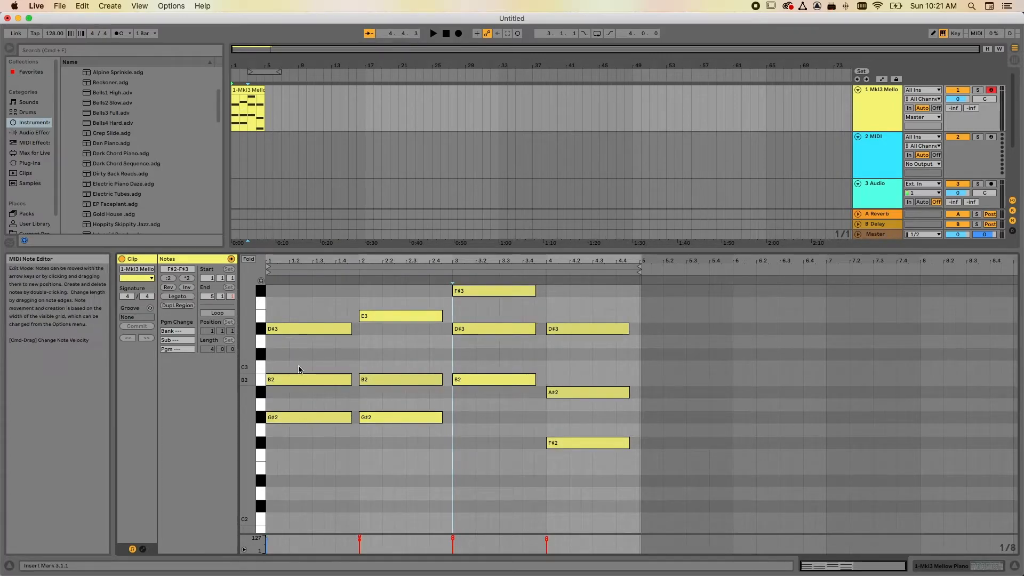
{"action": "left_click", "coordinate": [186, 288]}
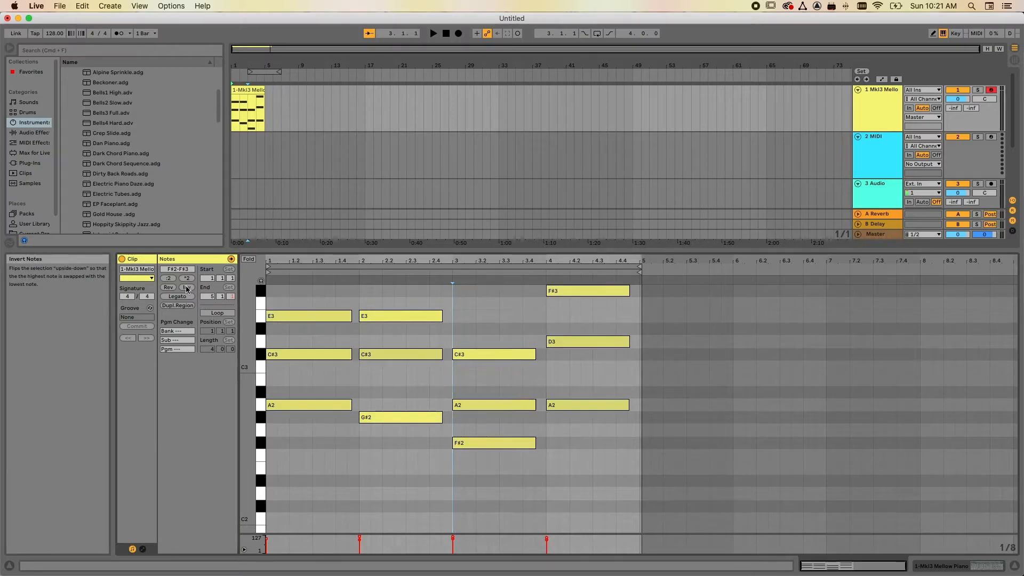
{"action": "left_click", "coordinate": [187, 288]}
{"action": "left_click", "coordinate": [186, 288]}
Apply Legato to all notes of the piano clip so each chord extends to the following one, and play the result
{"action": "scroll", "coordinate": [400, 297], "scroll_direction": "up", "scroll_amount": 2}
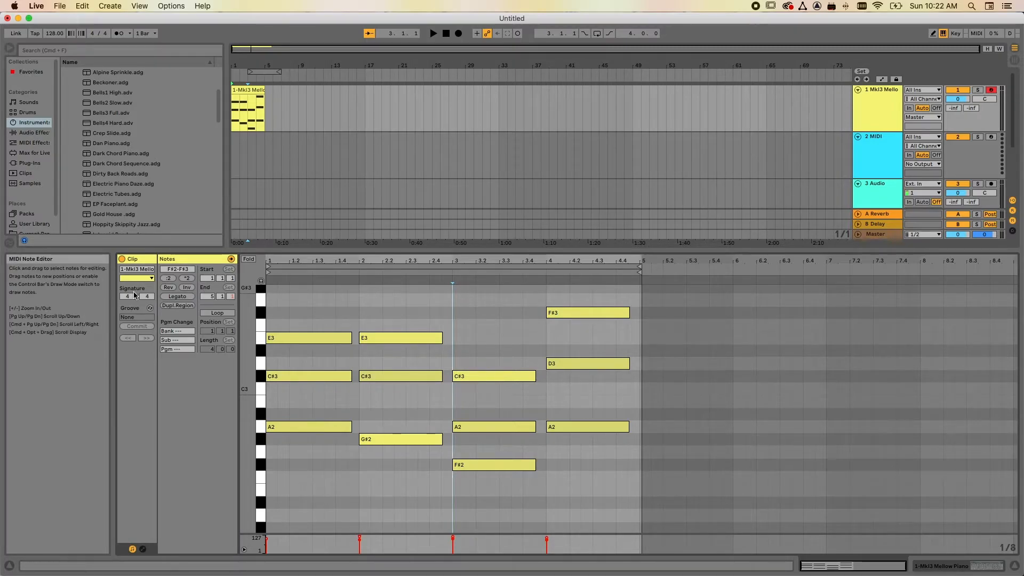
{"action": "left_click", "coordinate": [178, 297]}
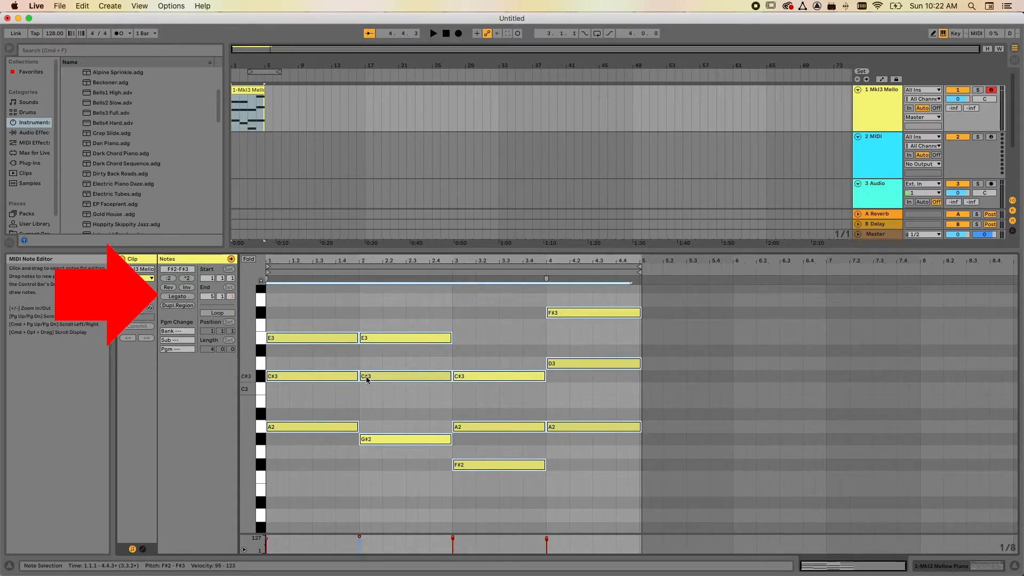
{"action": "left_click", "coordinate": [433, 34]}
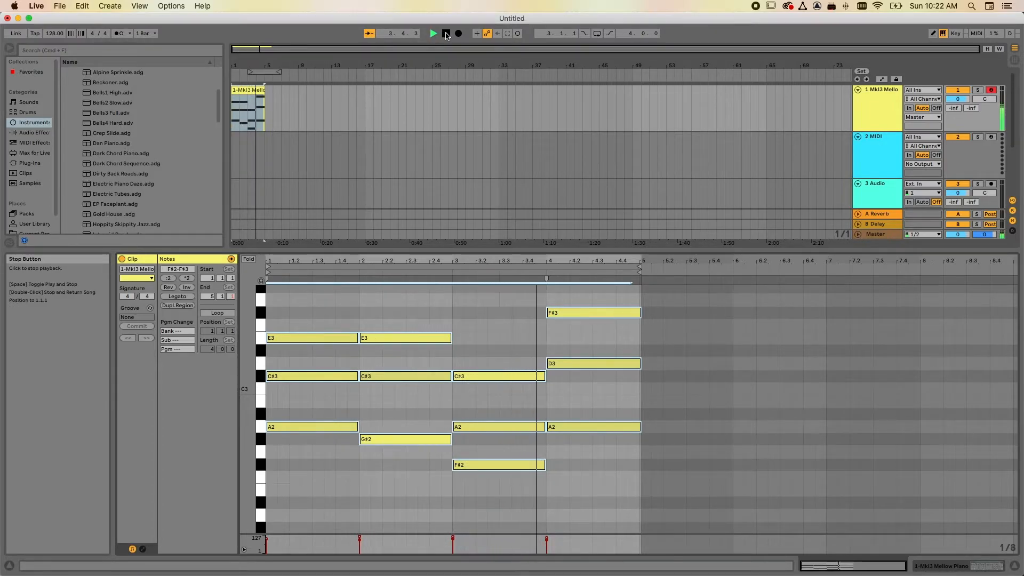
{"action": "left_click", "coordinate": [447, 33]}
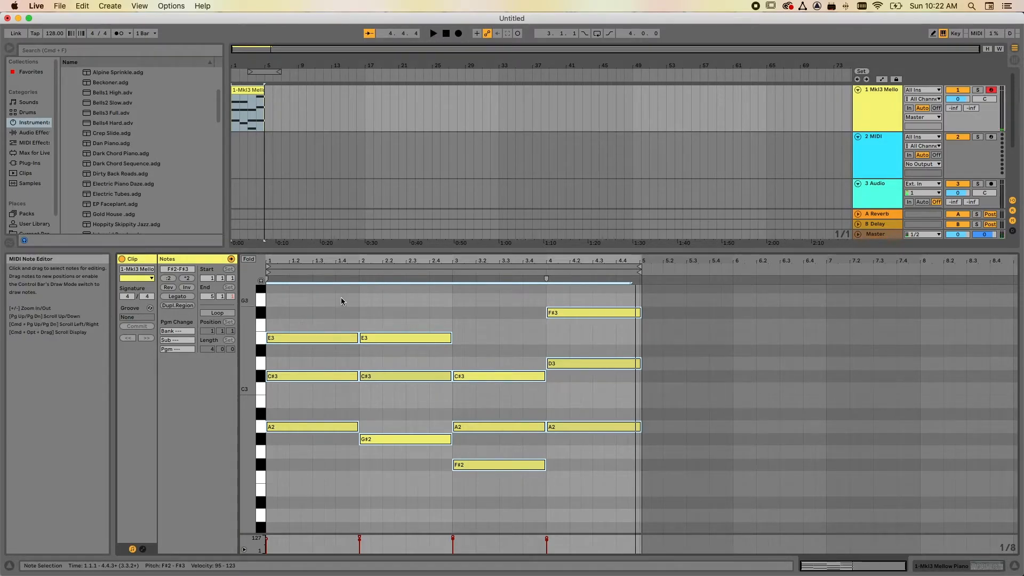
Duplicate the piano clip's four-bar region within the clip and play through the repeated chords
{"action": "left_click", "coordinate": [178, 305]}
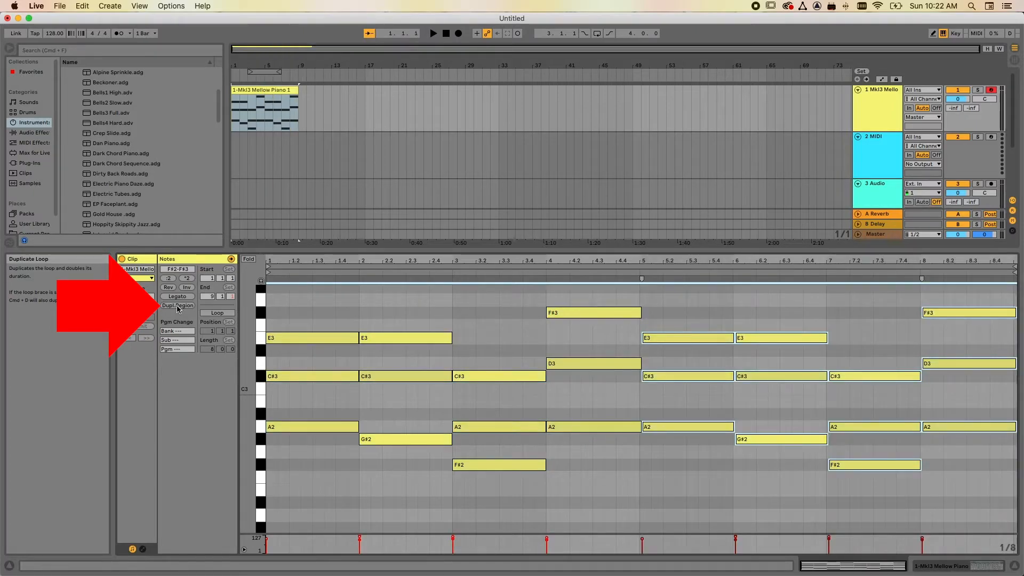
{"action": "left_click", "coordinate": [433, 33]}
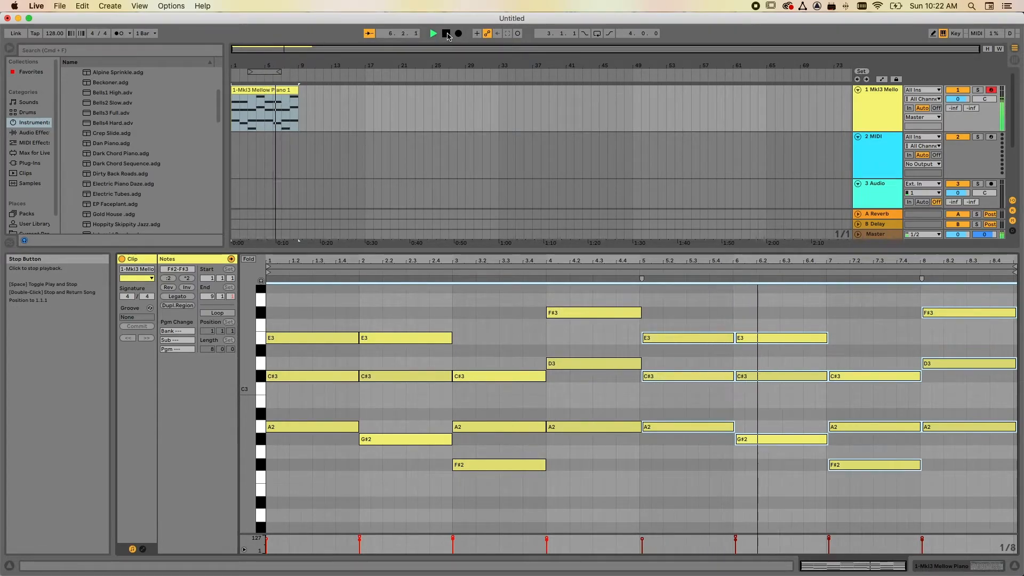
{"action": "left_click", "coordinate": [447, 35]}
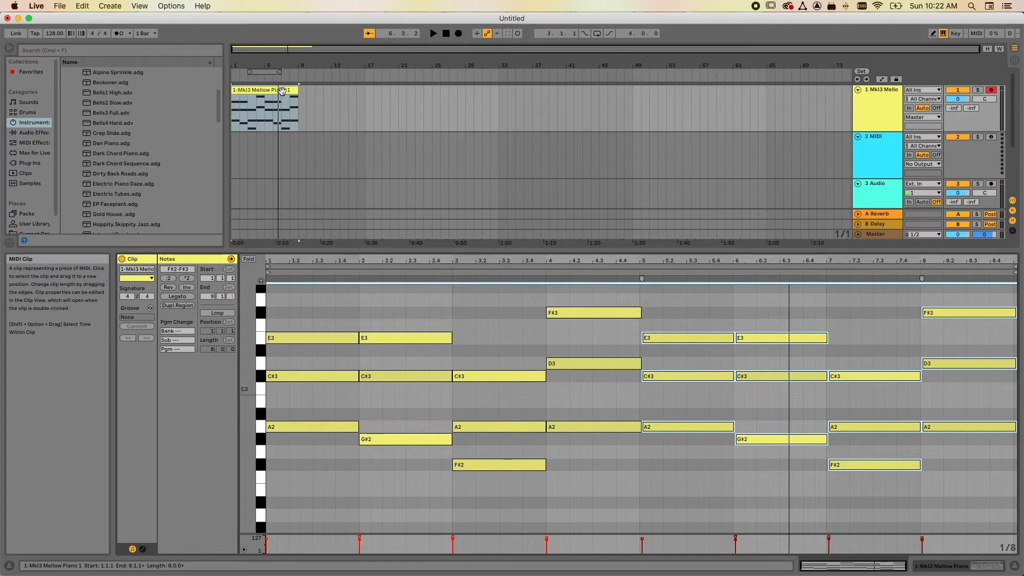
Try extending the unlooped piano clip to bar 19 and to bar 16 in the arrangement, returning its end to bar 9
{"action": "left_click_drag", "start_coordinate": [298, 90], "coordinate": [383, 88]}
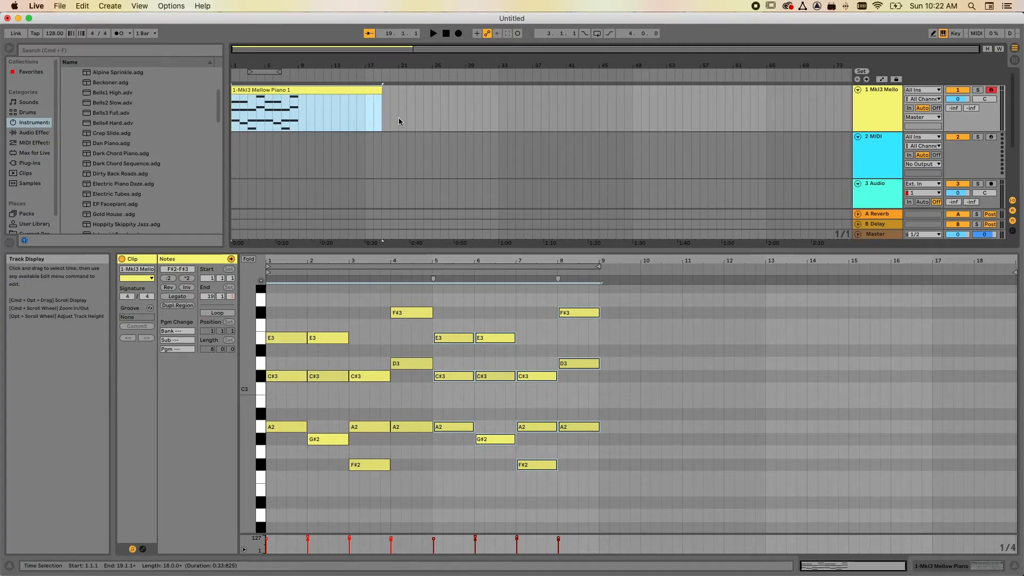
{"action": "left_click_drag", "start_coordinate": [383, 112], "coordinate": [298, 117]}
{"action": "left_click", "coordinate": [314, 117]}
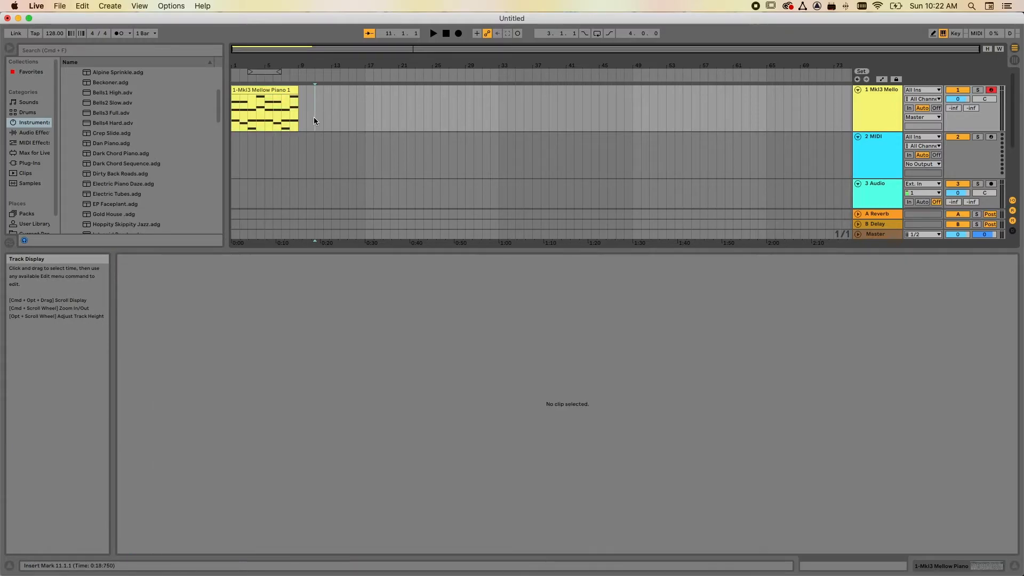
{"action": "left_click", "coordinate": [270, 90]}
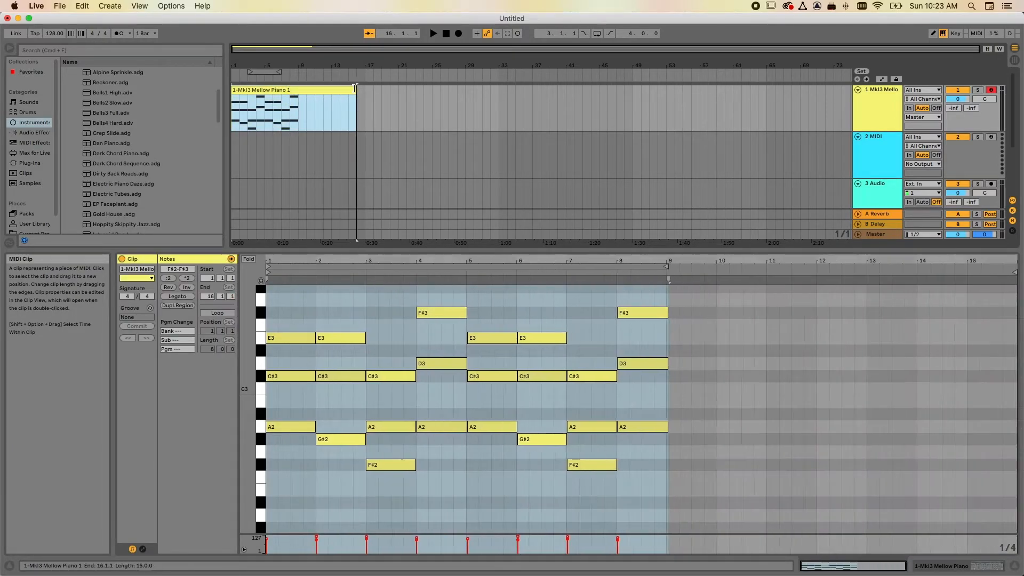
{"action": "left_click", "coordinate": [357, 122]}
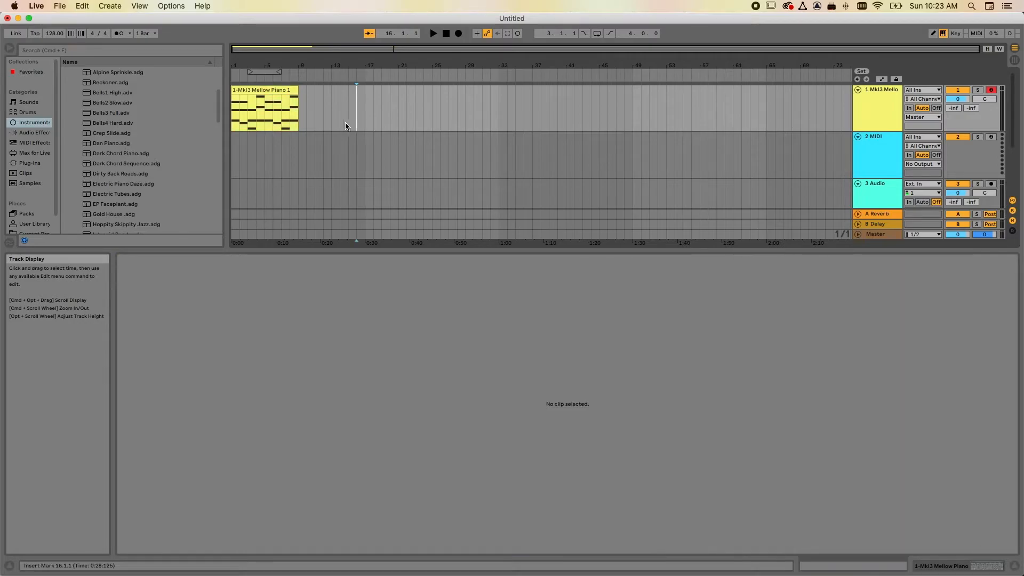
Turn on looping for the piano clip and extend it to bar 28 in the arrangement
{"action": "left_click", "coordinate": [273, 89]}
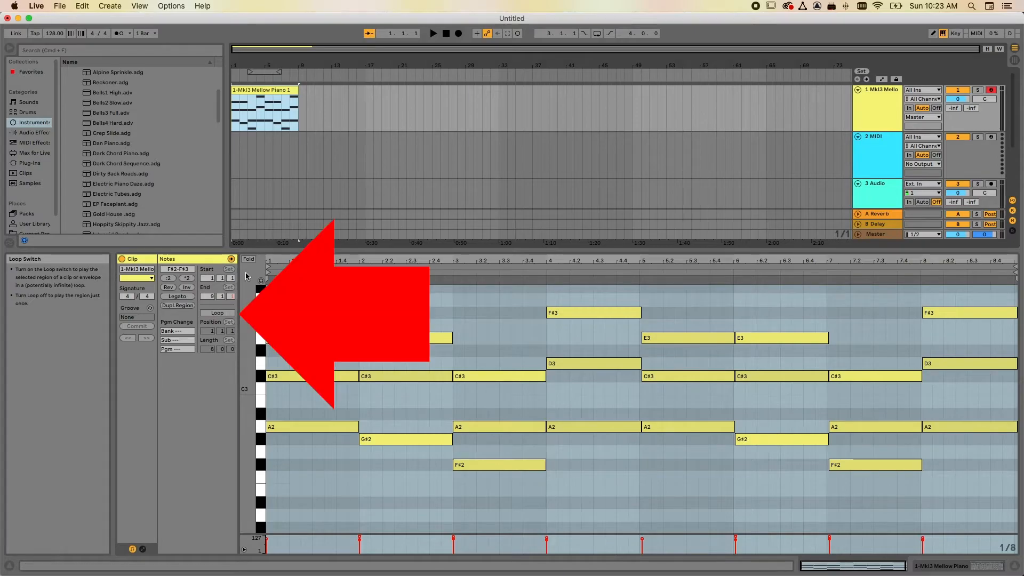
{"action": "left_click", "coordinate": [220, 316]}
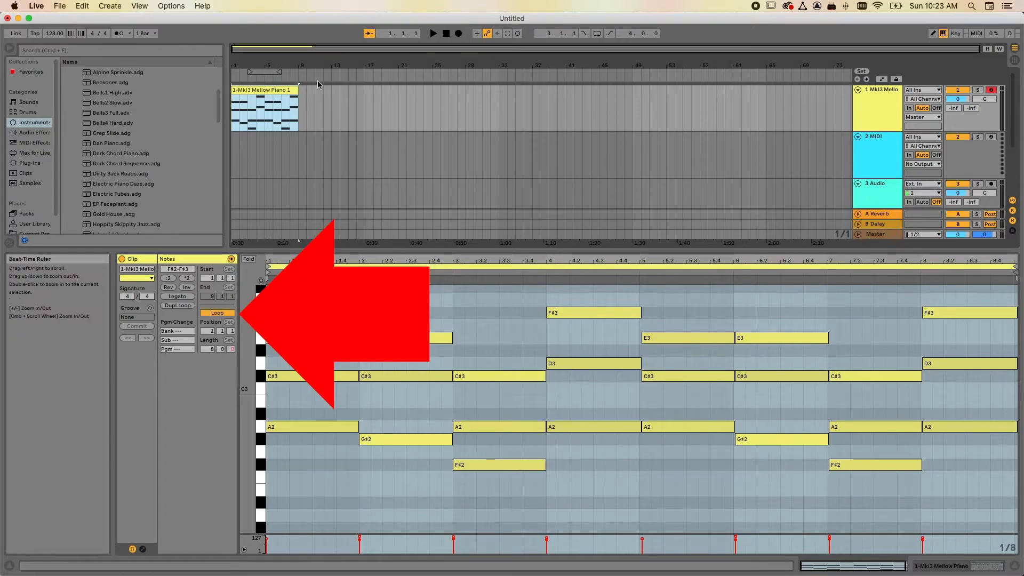
{"action": "left_click_drag", "start_coordinate": [300, 90], "coordinate": [458, 90]}
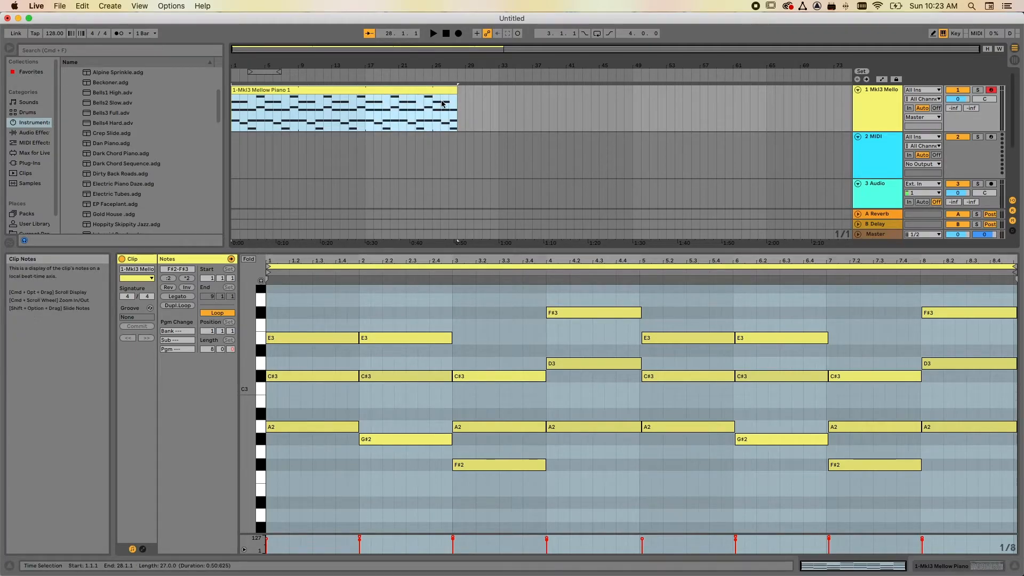
Turn off the piano clip's looping, shorten the clip to end at bar 24, and turn looping back on
{"action": "left_click", "coordinate": [221, 314]}
{"action": "left_click_drag", "start_coordinate": [457, 89], "coordinate": [424, 91]}
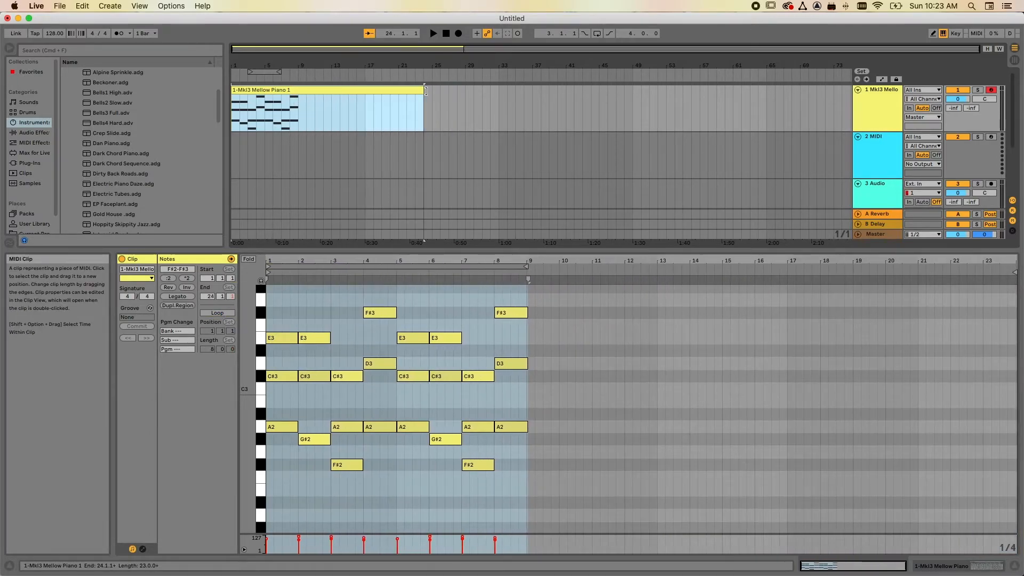
{"action": "left_click", "coordinate": [371, 276]}
{"action": "left_click", "coordinate": [226, 313]}
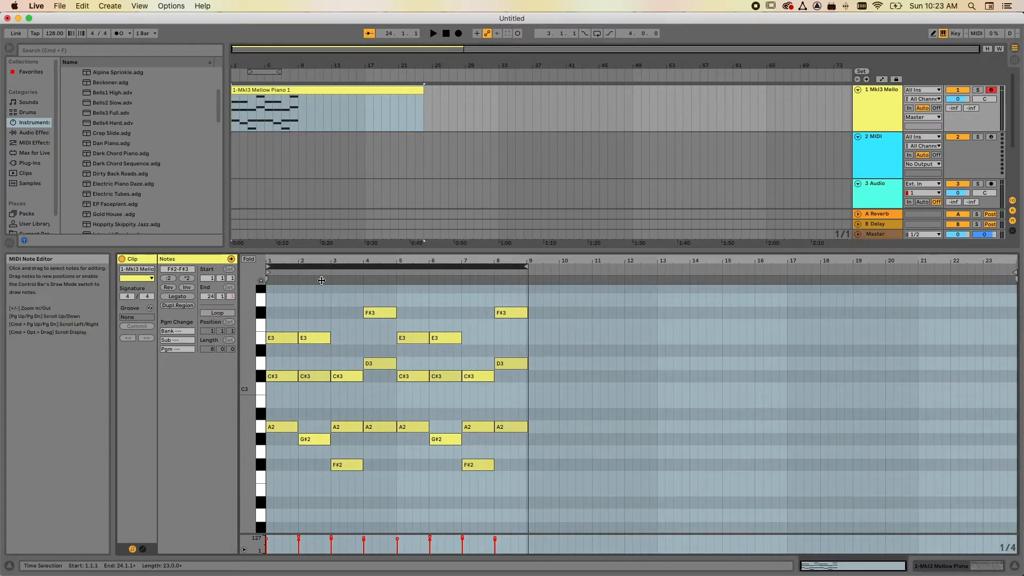
{"action": "left_click", "coordinate": [311, 109]}
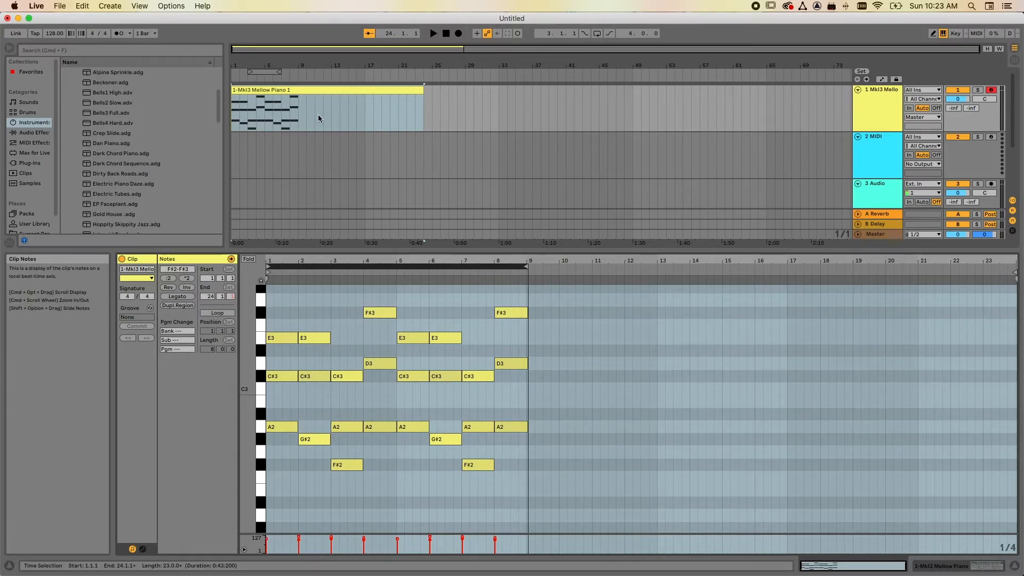
{"action": "left_click", "coordinate": [224, 314]}
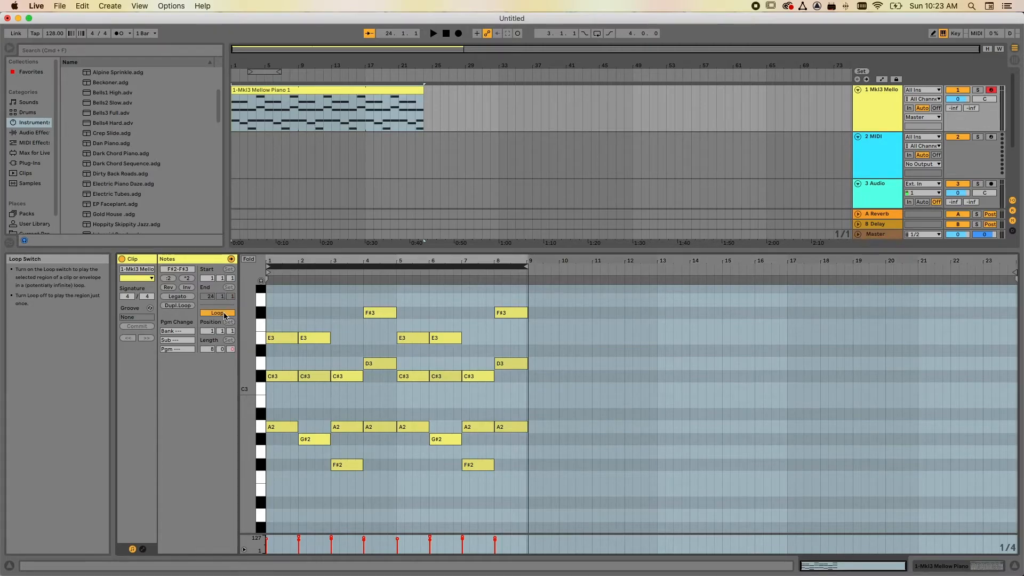
{"action": "left_click", "coordinate": [457, 112]}
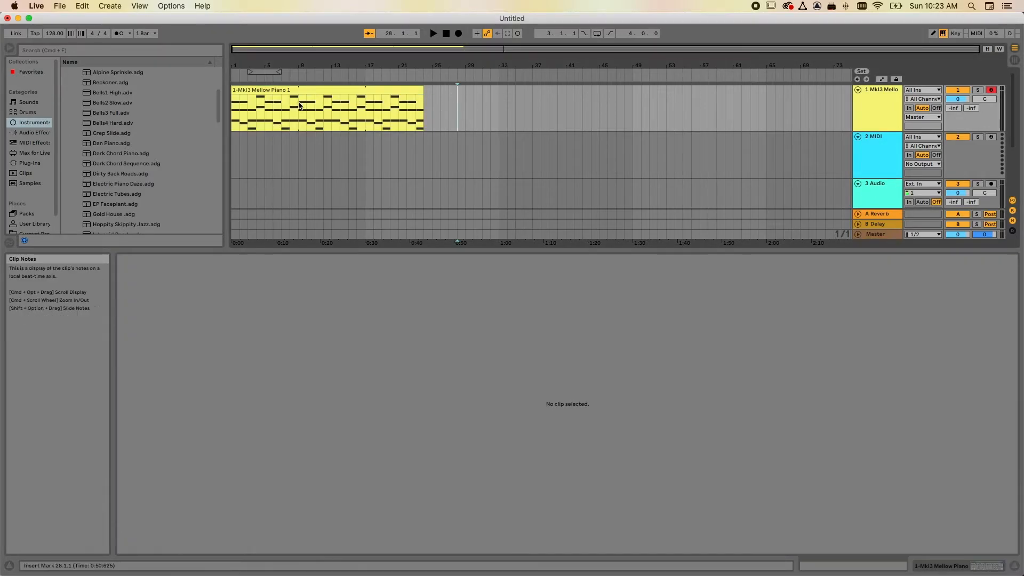
Enlarge the arrangement area, collapse the Electric instrument's Piano & Keys presets and expand its Pad presets
{"action": "left_click", "coordinate": [321, 87]}
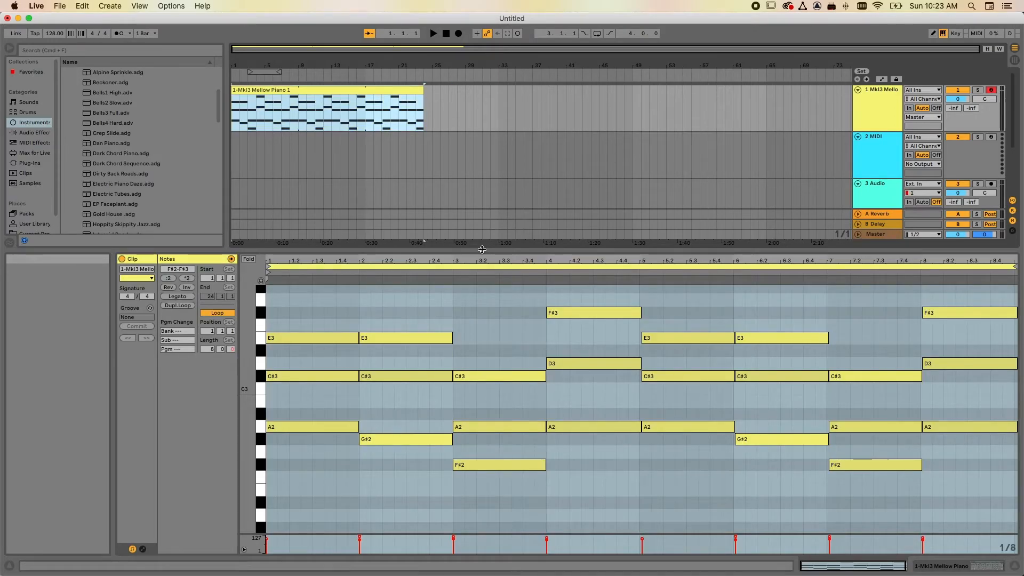
{"action": "left_click_drag", "start_coordinate": [481, 249], "coordinate": [484, 282]}
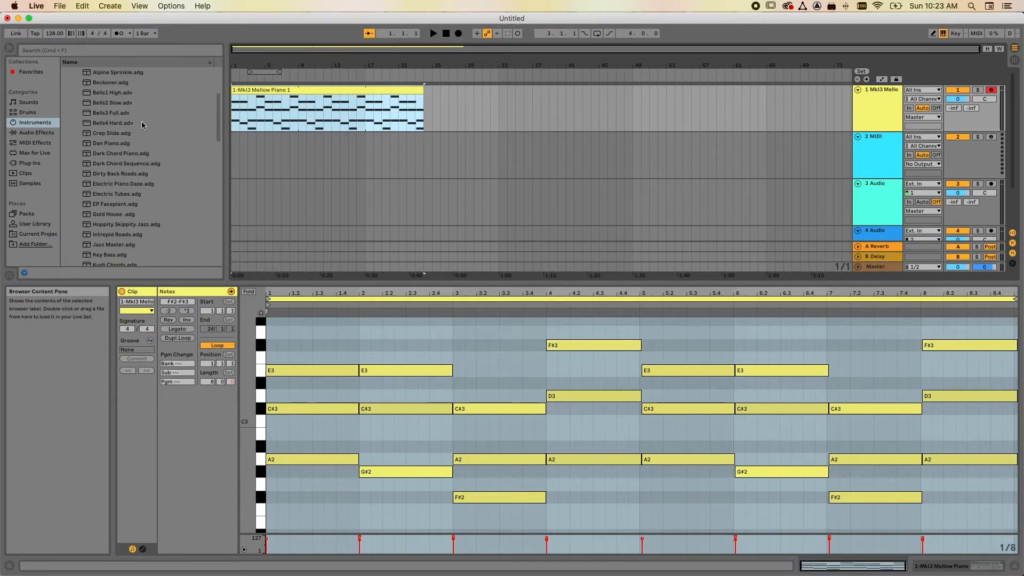
{"action": "scroll", "coordinate": [212, 170], "scroll_direction": "down", "scroll_amount": 3}
{"action": "scroll", "coordinate": [211, 171], "scroll_direction": "down", "scroll_amount": 1}
{"action": "scroll", "coordinate": [188, 182], "scroll_direction": "down", "scroll_amount": 3}
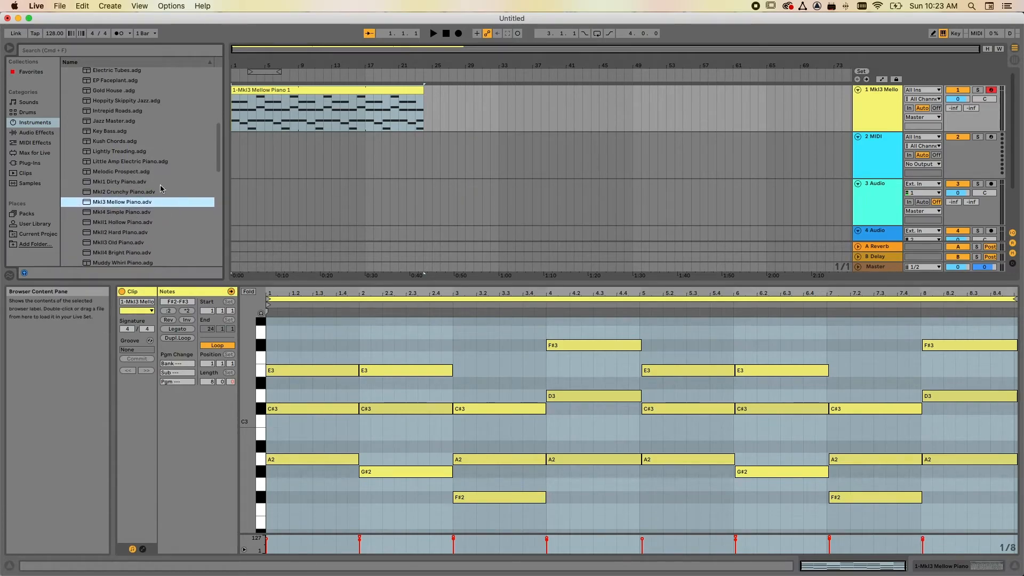
{"action": "left_click", "coordinate": [32, 122]}
{"action": "scroll", "coordinate": [155, 123], "scroll_direction": "up", "scroll_amount": 8}
{"action": "scroll", "coordinate": [156, 123], "scroll_direction": "up", "scroll_amount": 1}
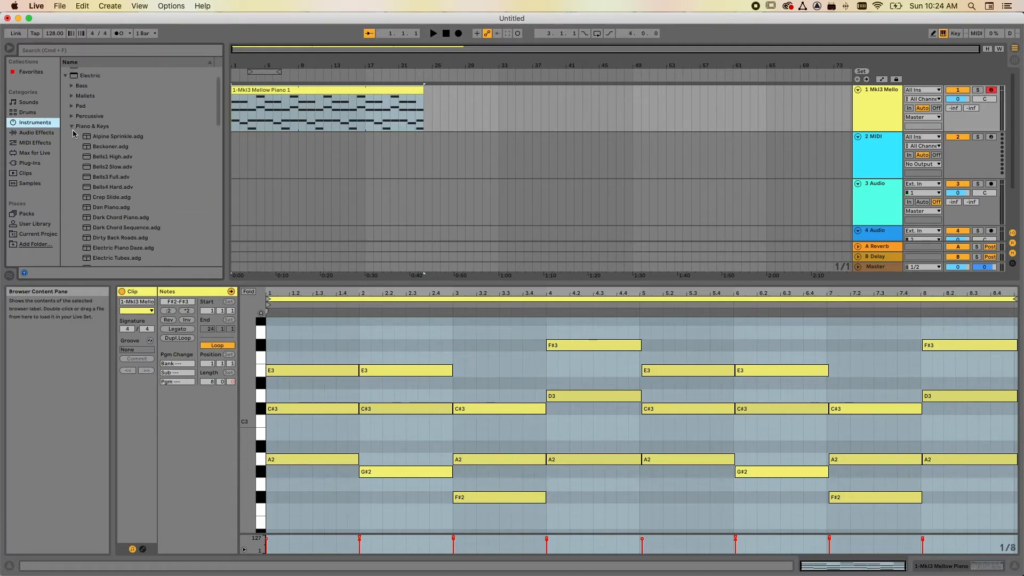
{"action": "left_click", "coordinate": [72, 127]}
{"action": "left_click", "coordinate": [72, 135]}
Preview the Layered Pad and AtmosPad presets, and load AtmosPad onto the second MIDI track
{"action": "scroll", "coordinate": [101, 155], "scroll_direction": "down", "scroll_amount": 1}
{"action": "left_click", "coordinate": [99, 143]}
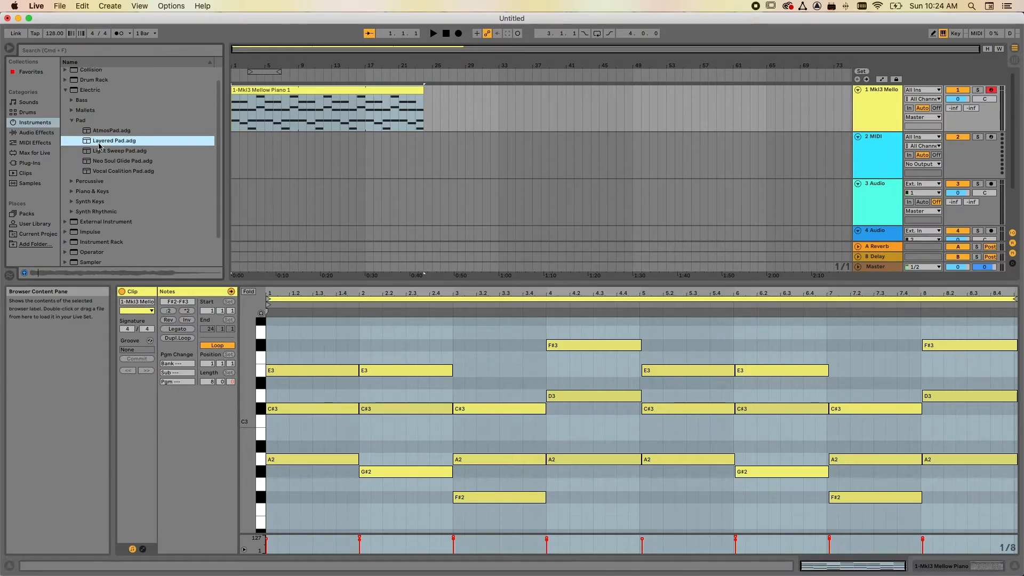
{"action": "left_click", "coordinate": [91, 131]}
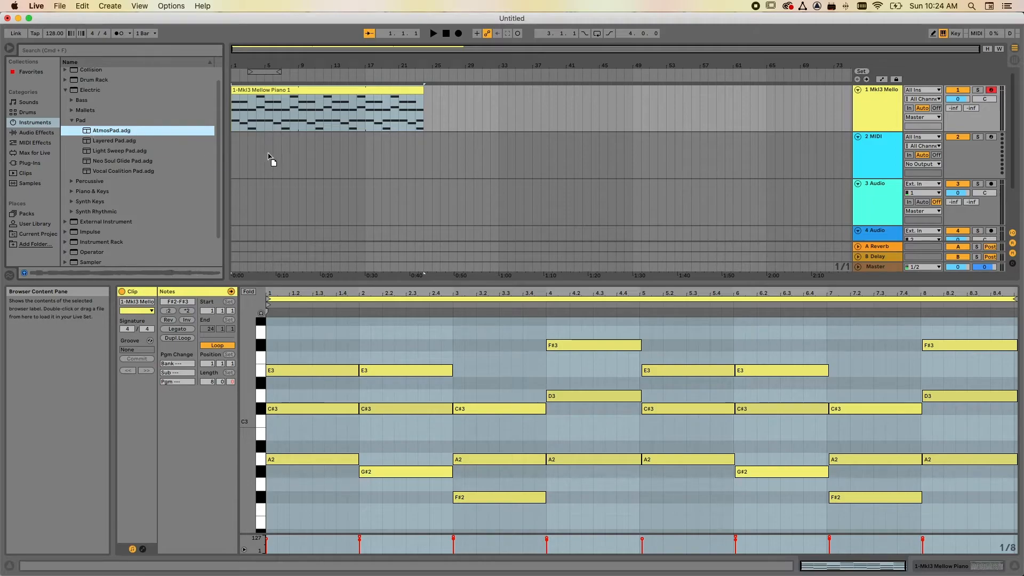
{"action": "left_click_drag", "start_coordinate": [273, 155], "coordinate": [274, 156]}
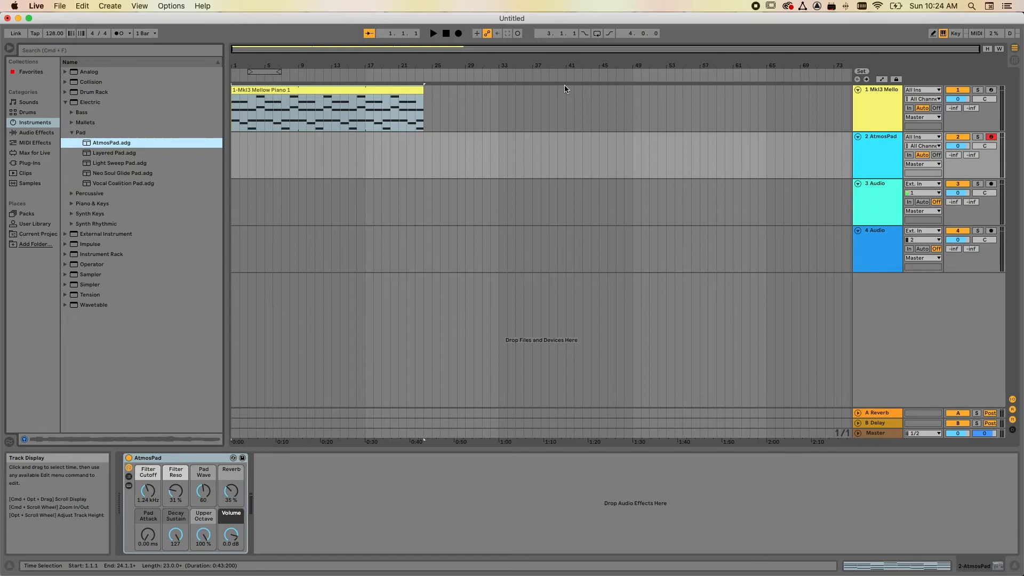
Lower the song tempo to 95 BPM
{"action": "left_click", "coordinate": [277, 90]}
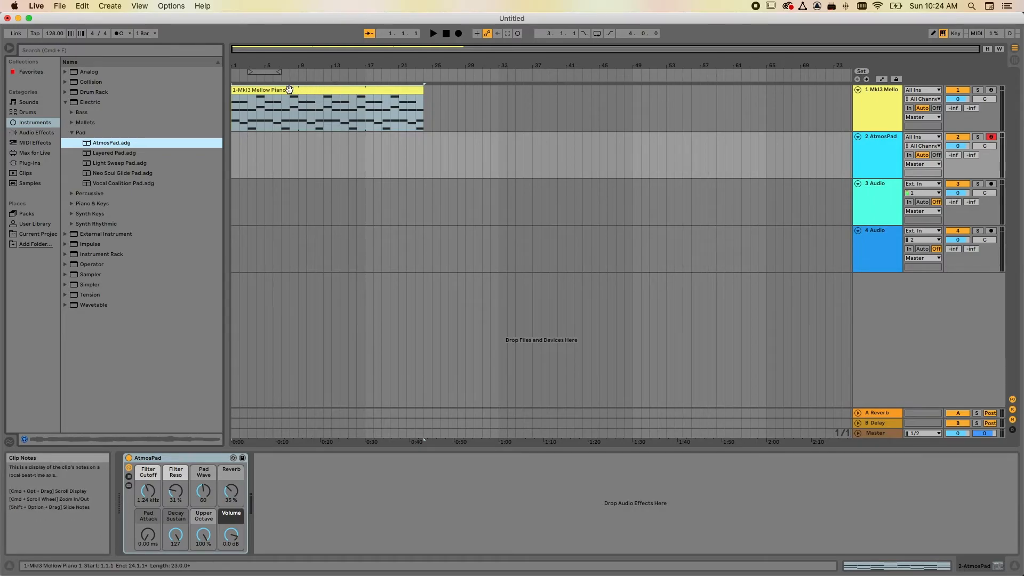
{"action": "left_click_drag", "start_coordinate": [55, 33], "coordinate": [55, 51]}
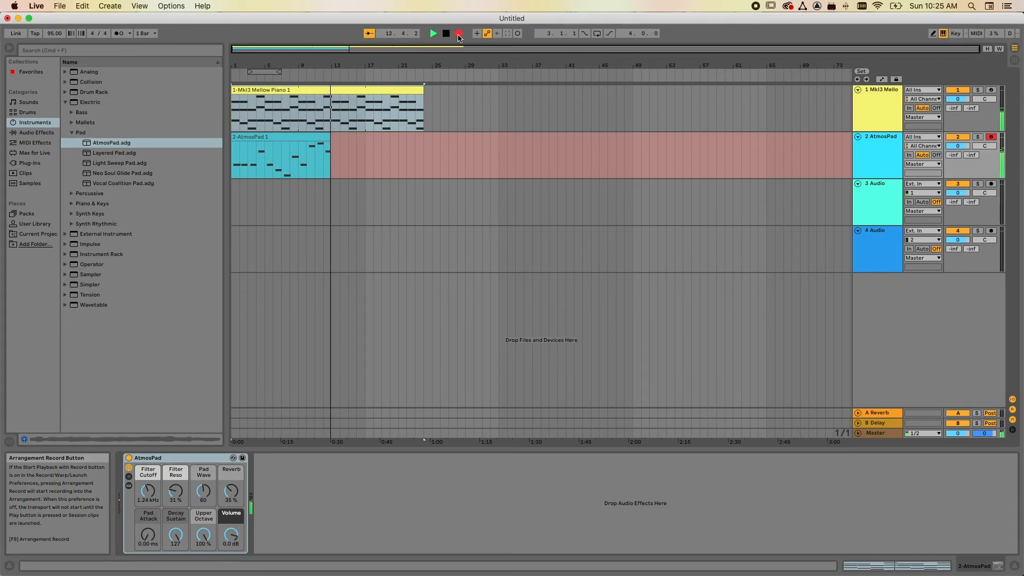
Finish recording the AtmosPad part at bar 13, then raise the song tempo to 142 BPM and play it back
{"action": "key", "text": "space"}
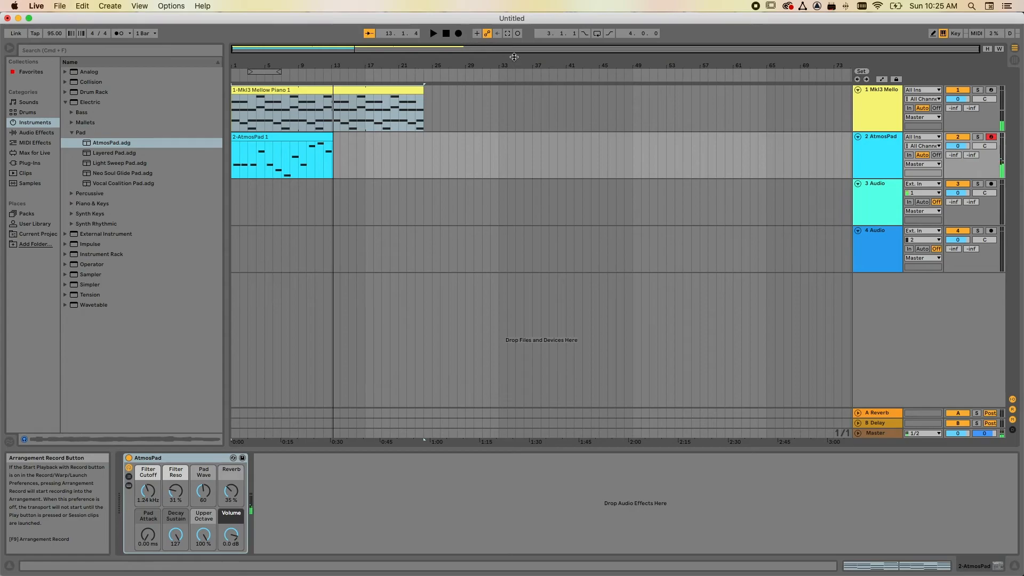
{"action": "left_click", "coordinate": [287, 137]}
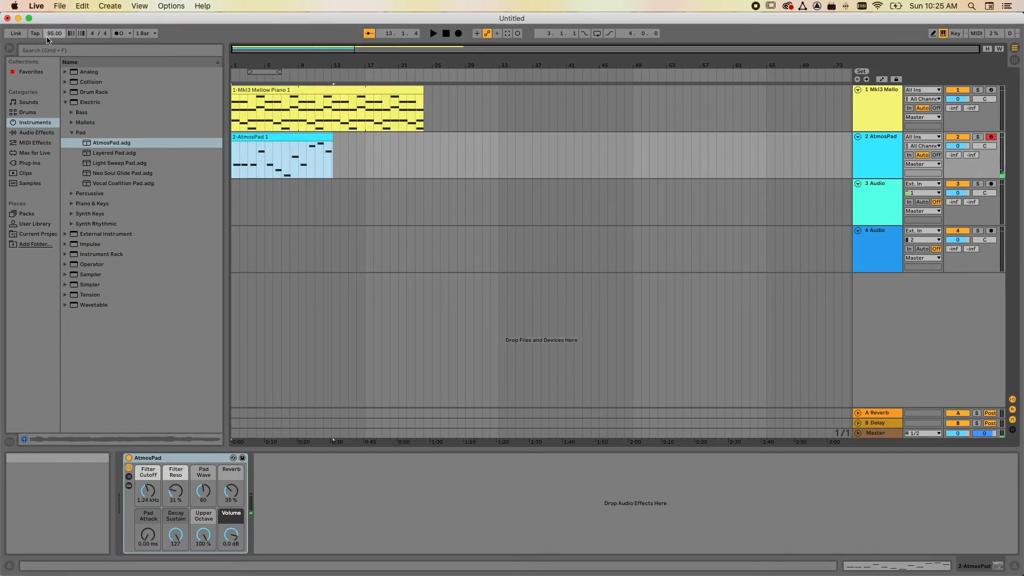
{"action": "left_click_drag", "start_coordinate": [54, 33], "coordinate": [54, 8]}
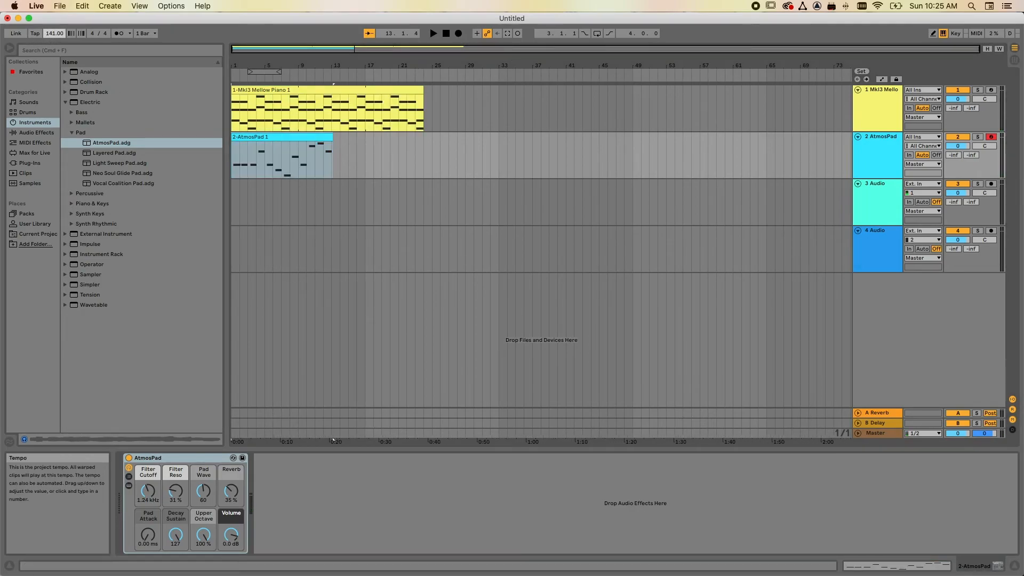
{"action": "left_click", "coordinate": [430, 35]}
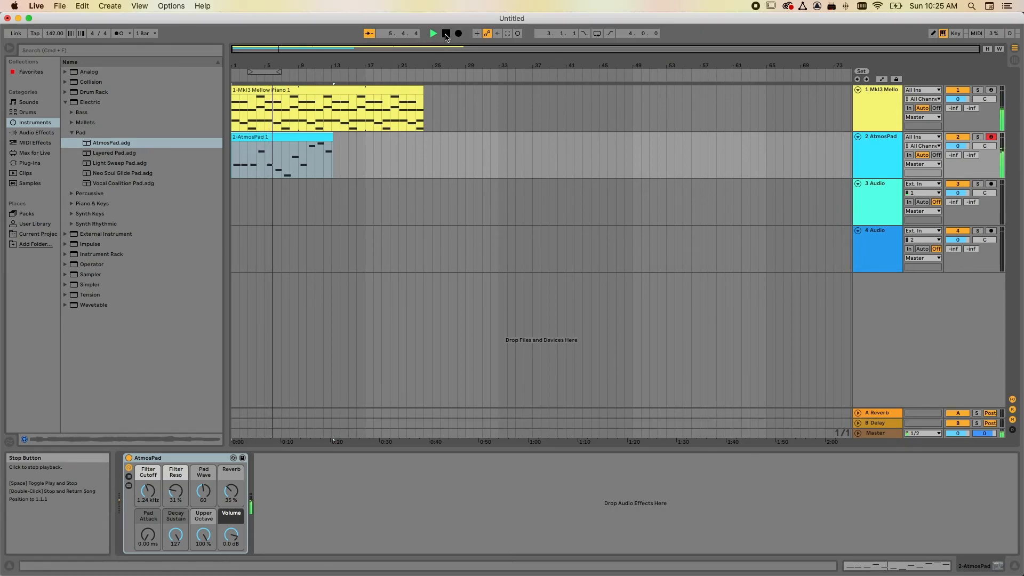
{"action": "left_click", "coordinate": [446, 34]}
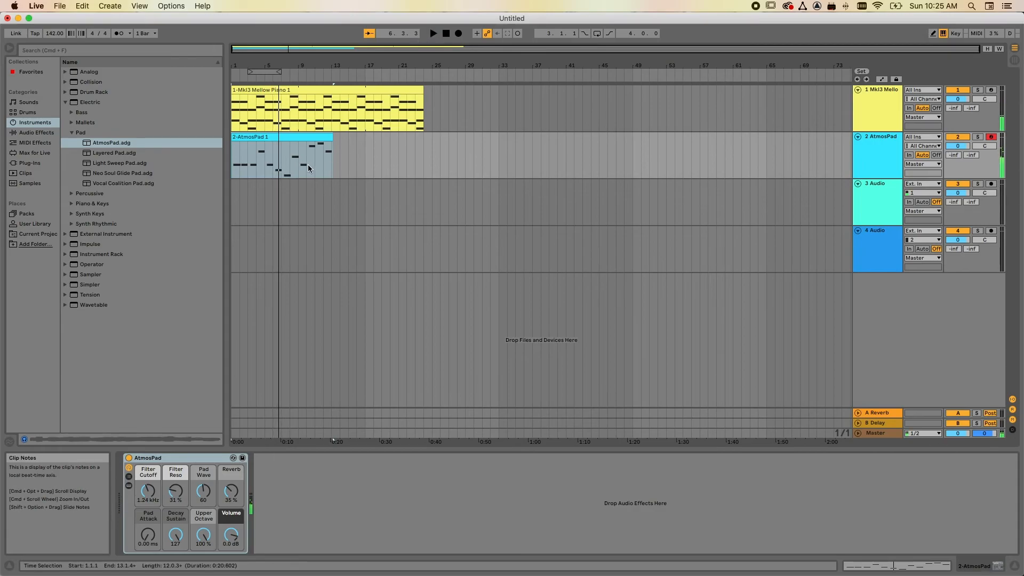
Open the AtmosPad clip in an enlarged note editor and quantize the starts of all its notes to 1/4 at 100%
{"action": "double_click", "coordinate": [299, 145]}
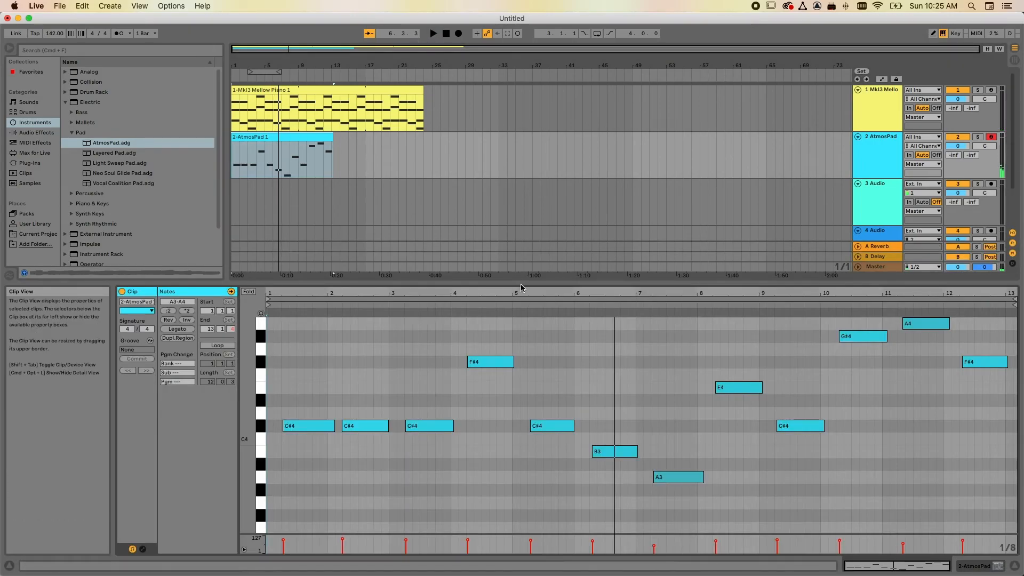
{"action": "left_click_drag", "start_coordinate": [527, 282], "coordinate": [527, 222]}
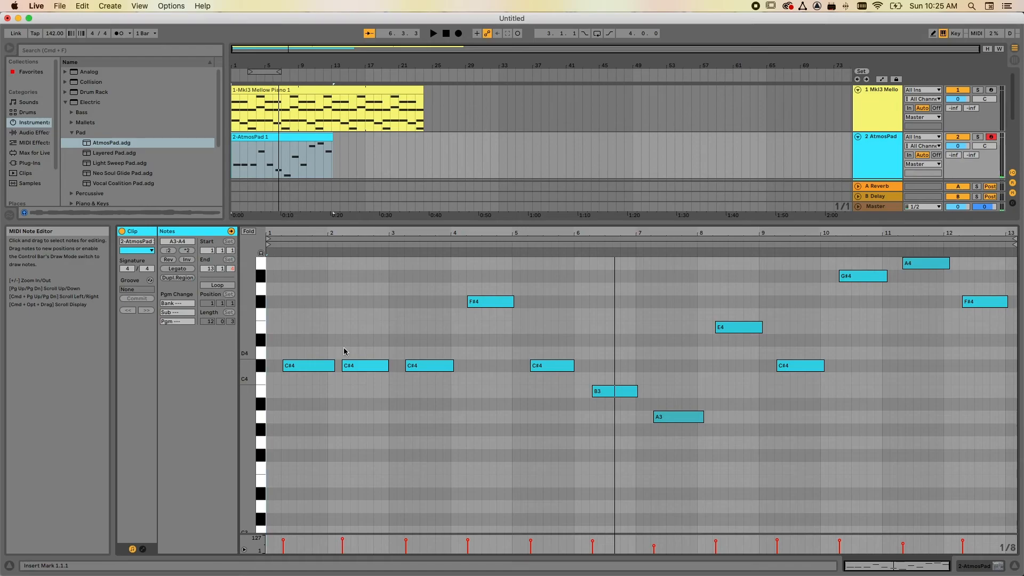
{"action": "left_click", "coordinate": [305, 308]}
{"action": "key", "text": "super+a"}
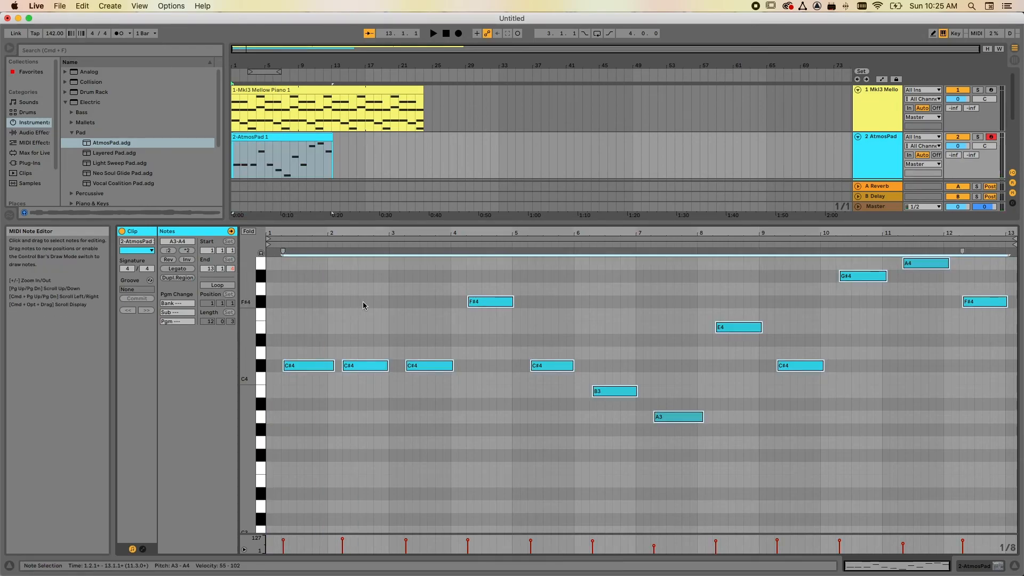
{"action": "right_click", "coordinate": [382, 290]}
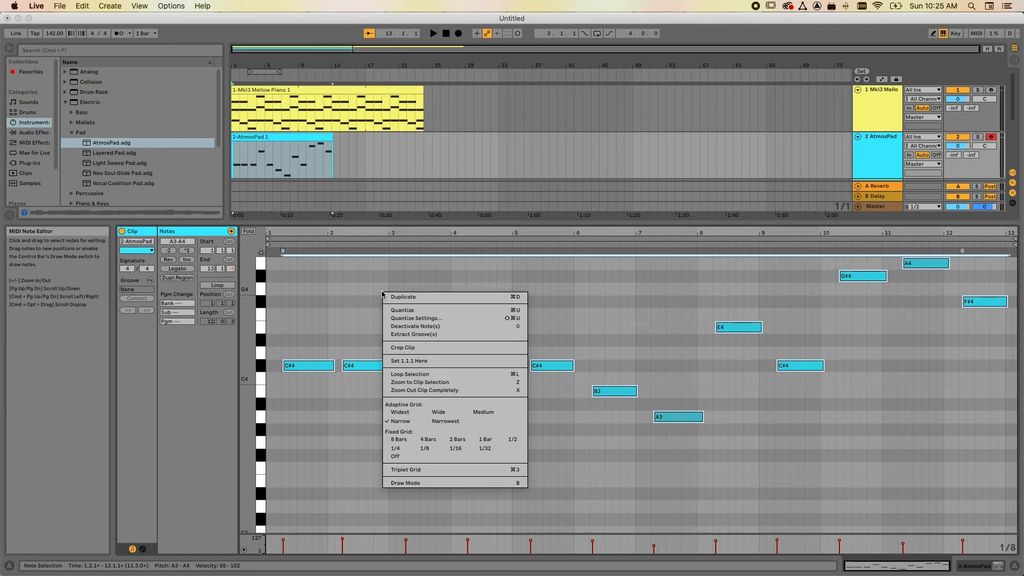
{"action": "left_click", "coordinate": [407, 315]}
{"action": "left_click", "coordinate": [529, 278]}
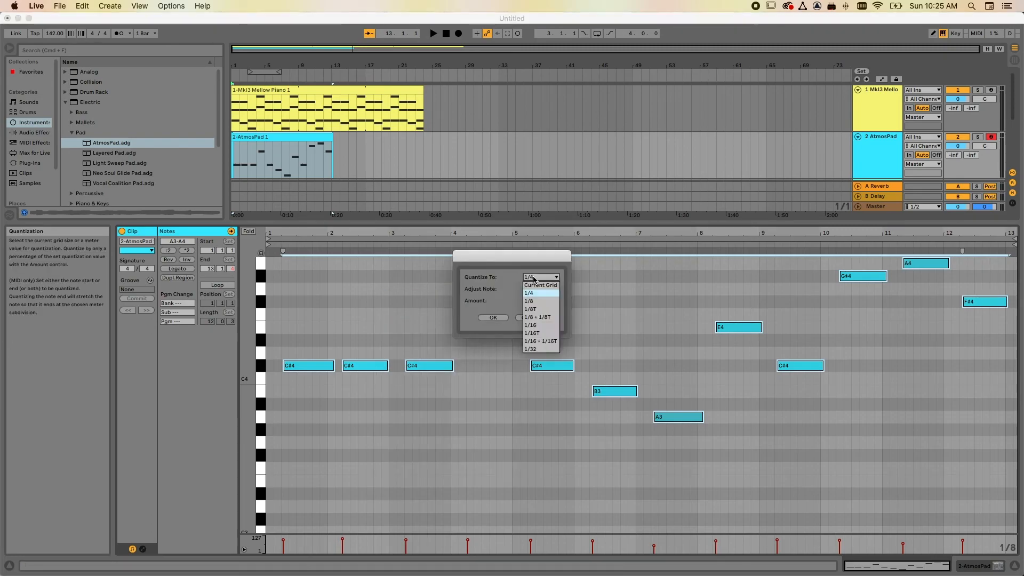
{"action": "left_click", "coordinate": [533, 293]}
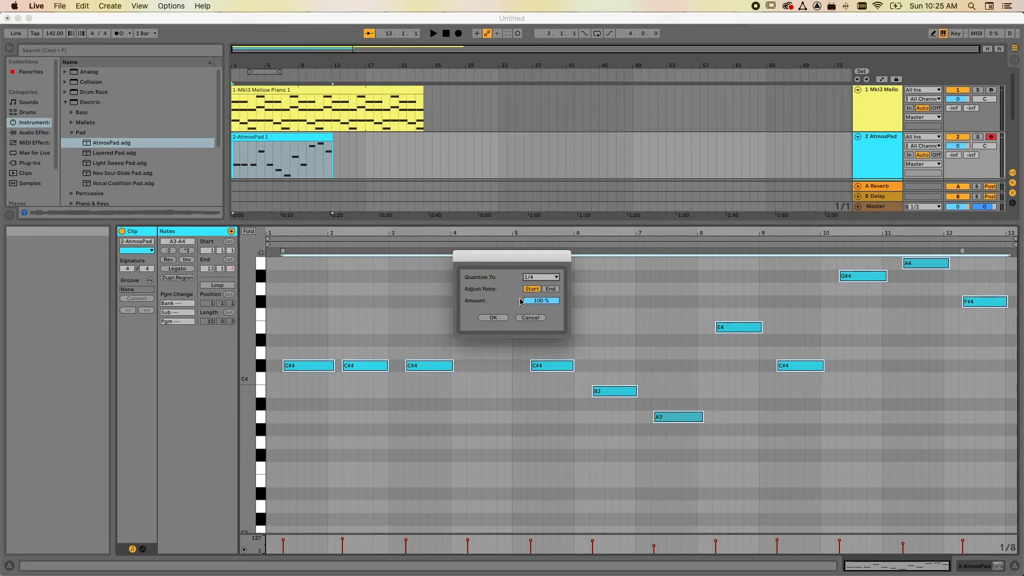
{"action": "left_click", "coordinate": [492, 318]}
{"action": "left_click", "coordinate": [317, 329]}
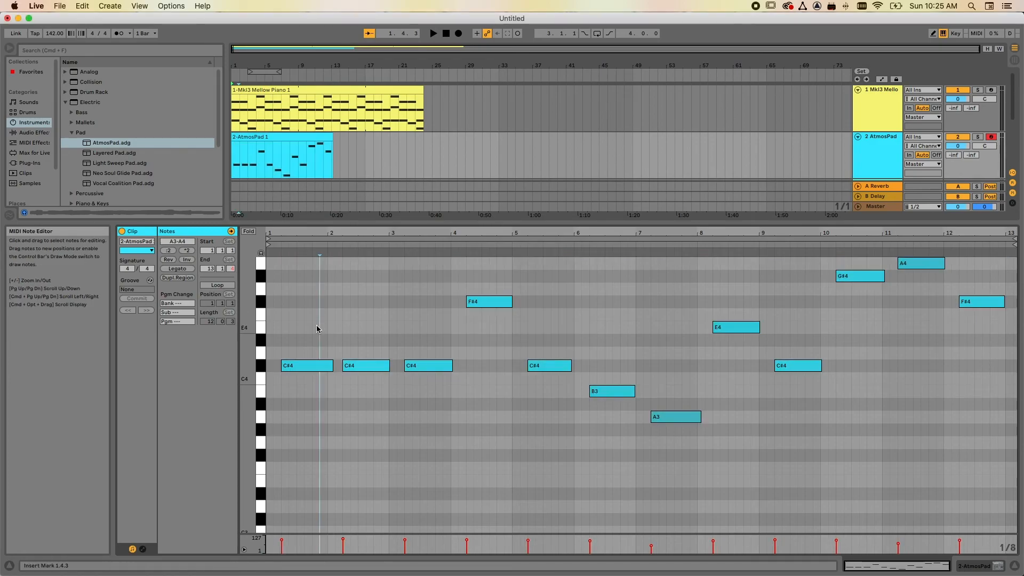
Shorten the first two C#4 notes to end at the starts of bars 2 and 3, and listen to the clip
{"action": "left_click", "coordinate": [328, 366]}
{"action": "left_click", "coordinate": [387, 366]}
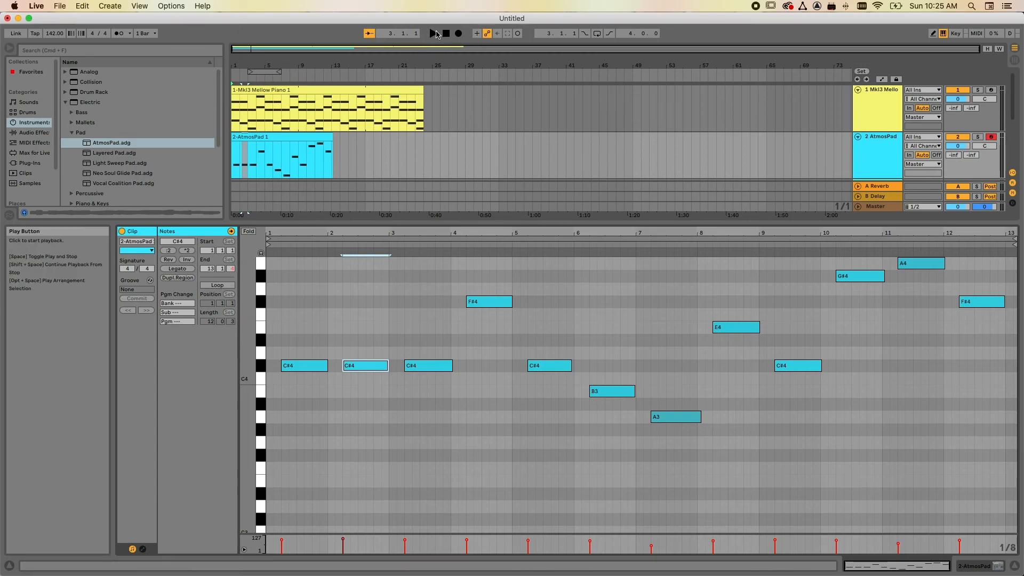
{"action": "left_click", "coordinate": [433, 35]}
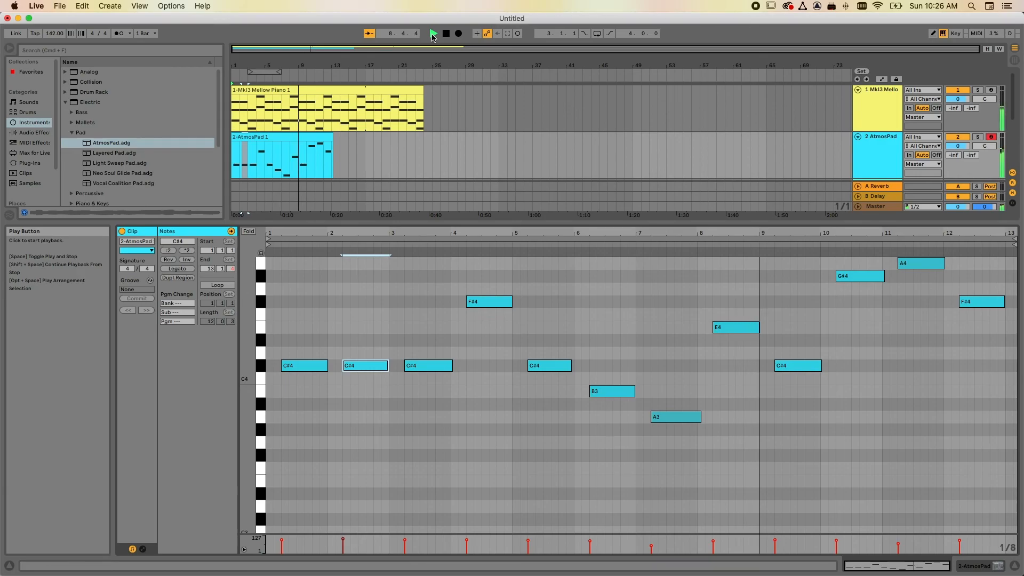
{"action": "key", "text": "space"}
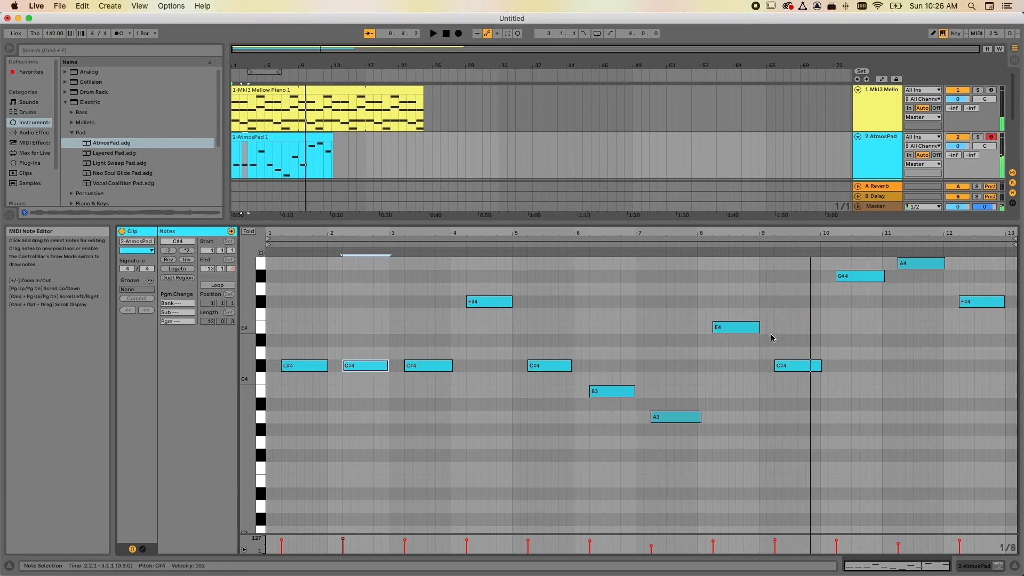
Raise the bar 9 C#4 note to F#4, auditioning F4 on the way, and reduce the note editor's height
{"action": "left_click_drag", "start_coordinate": [788, 370], "coordinate": [789, 323]}
{"action": "left_click", "coordinate": [674, 242]}
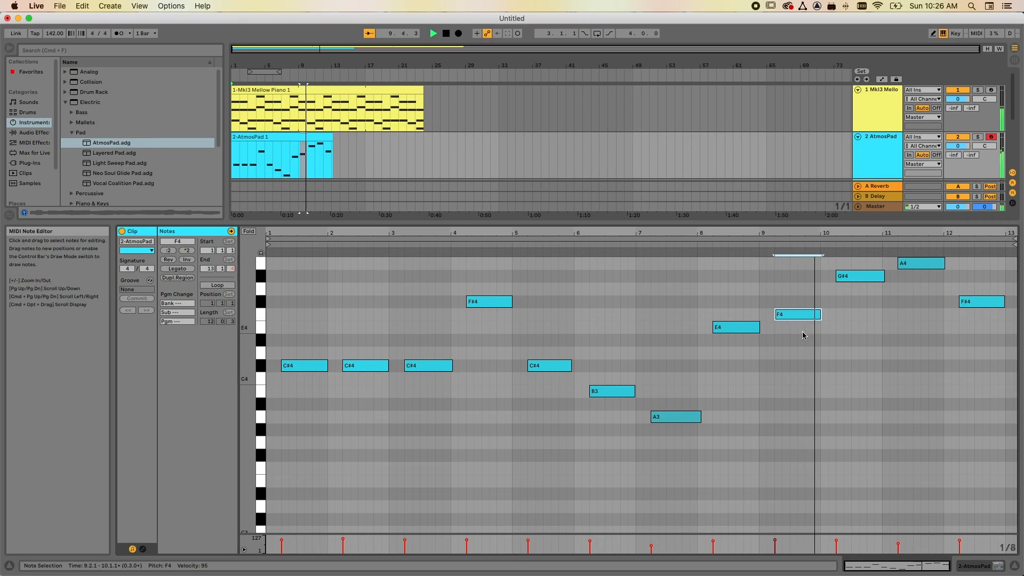
{"action": "left_click_drag", "start_coordinate": [793, 319], "coordinate": [794, 308]}
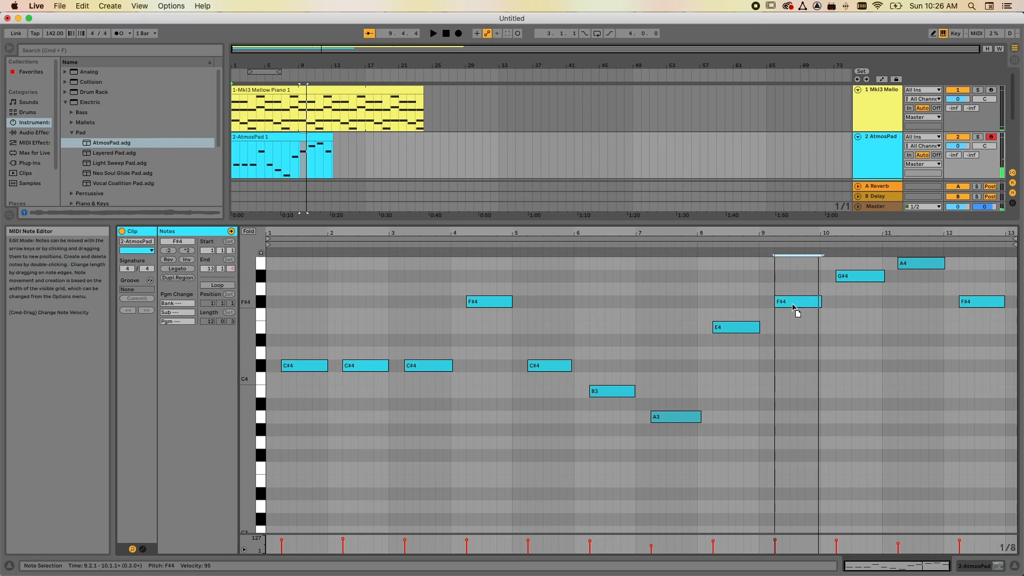
{"action": "left_click", "coordinate": [663, 243]}
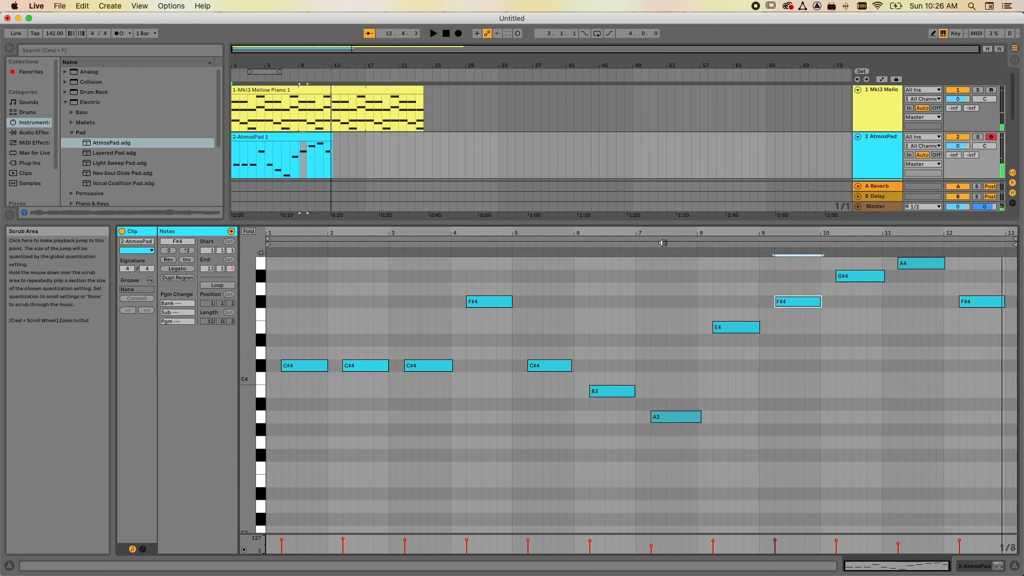
{"action": "left_click_drag", "start_coordinate": [610, 224], "coordinate": [623, 319]}
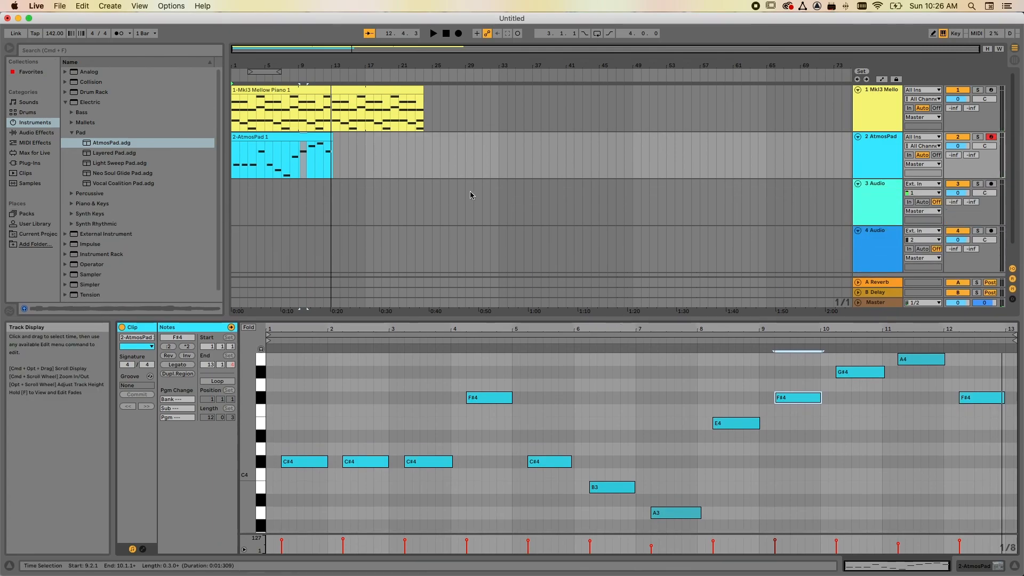